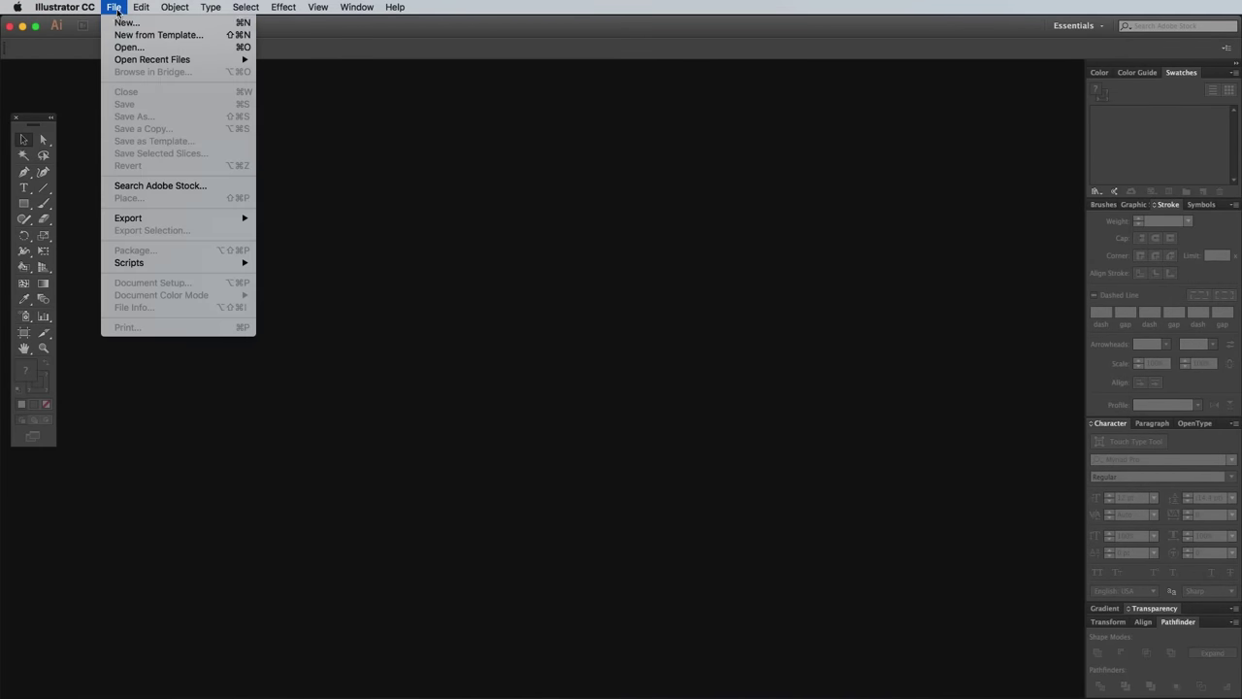
# - Create a new A4 landscape document, hide the artboard edges, show the grid and zoom in
pyautogui.click(124, 24)
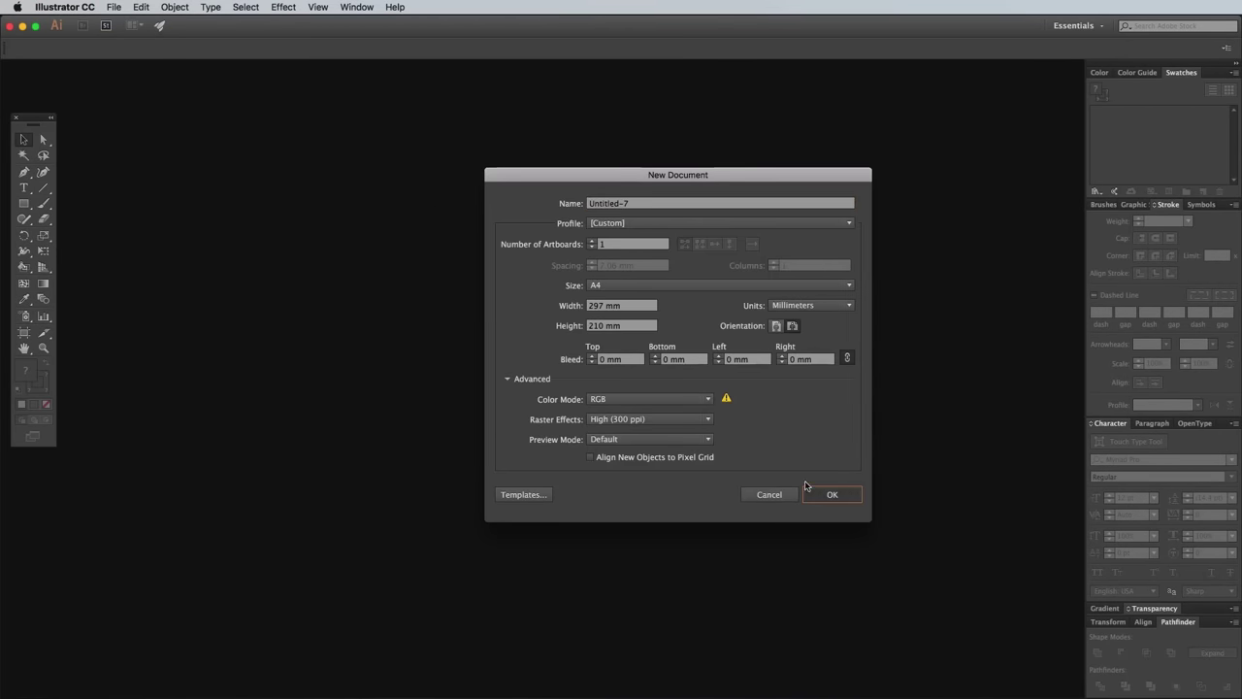
pyautogui.press('Return')
pyautogui.click(319, 6)
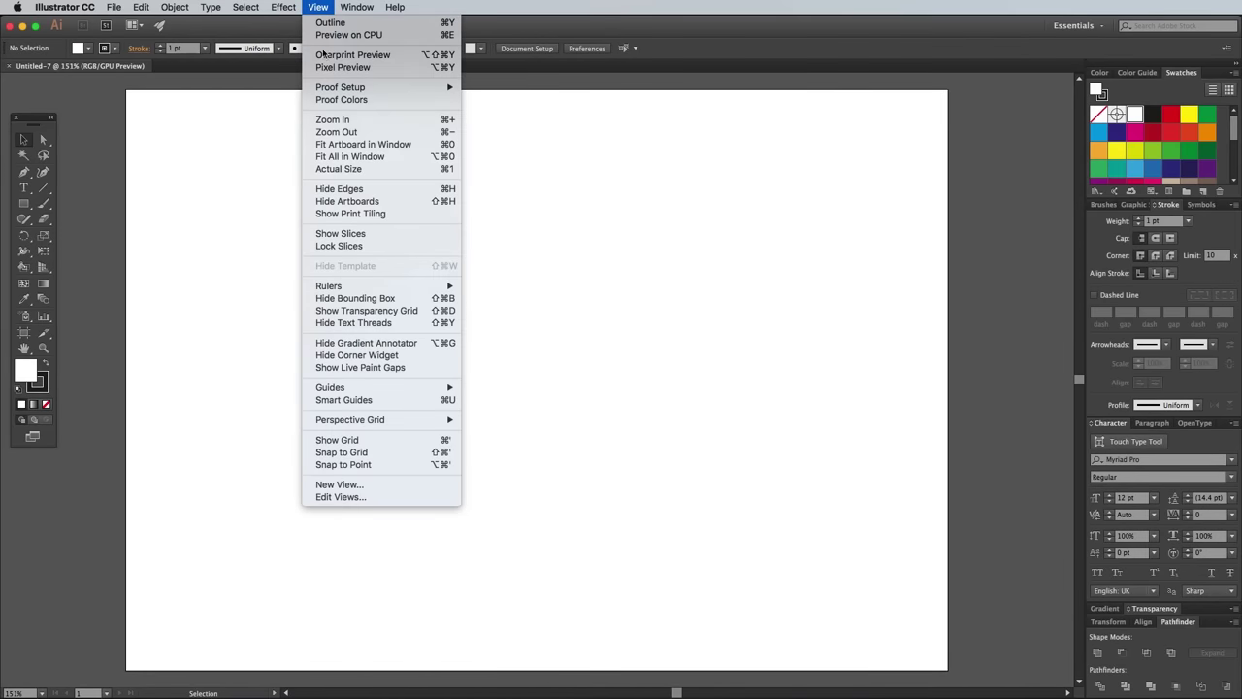
pyautogui.click(346, 201)
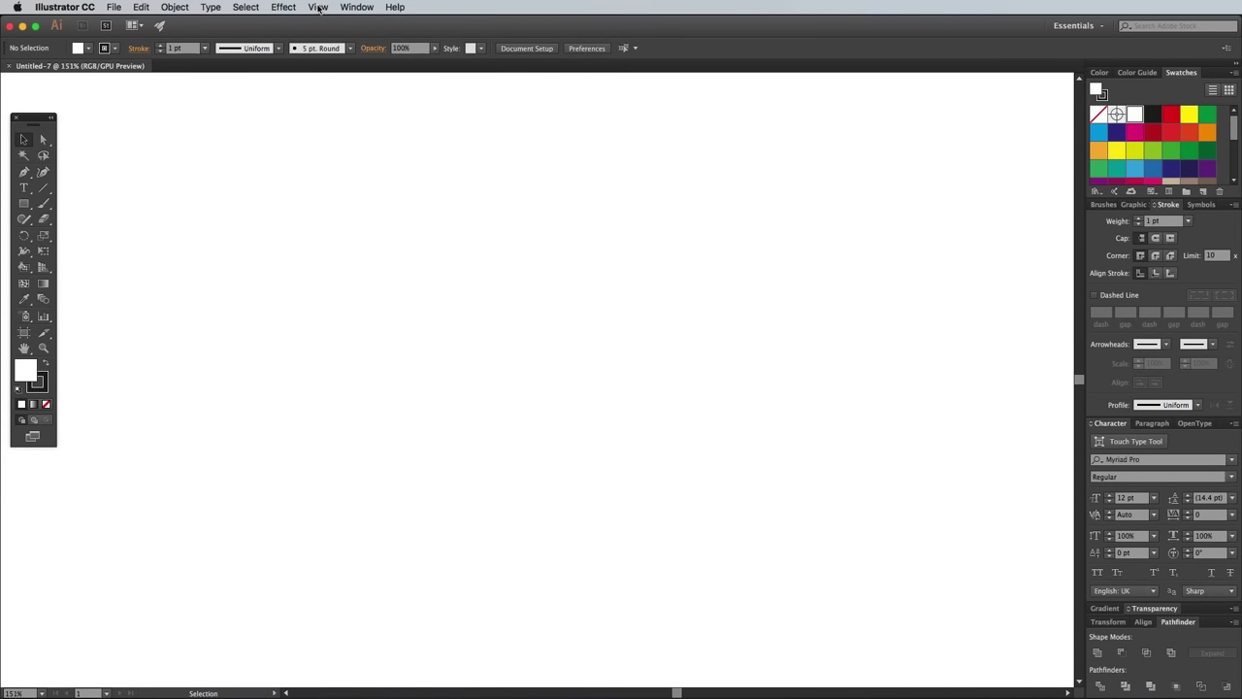
pyautogui.click(319, 7)
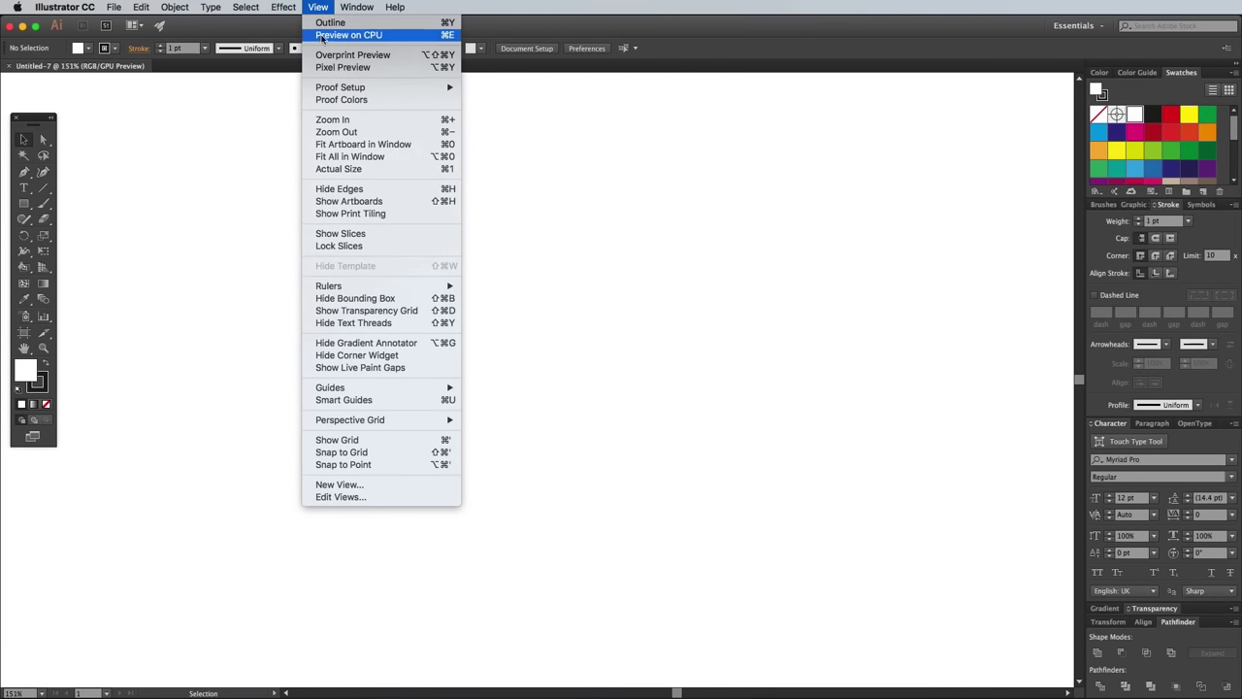
pyautogui.click(349, 442)
pyautogui.press('super+plus')
pyautogui.press('super+plus')
pyautogui.press('super+plus')
pyautogui.press('super+plus')
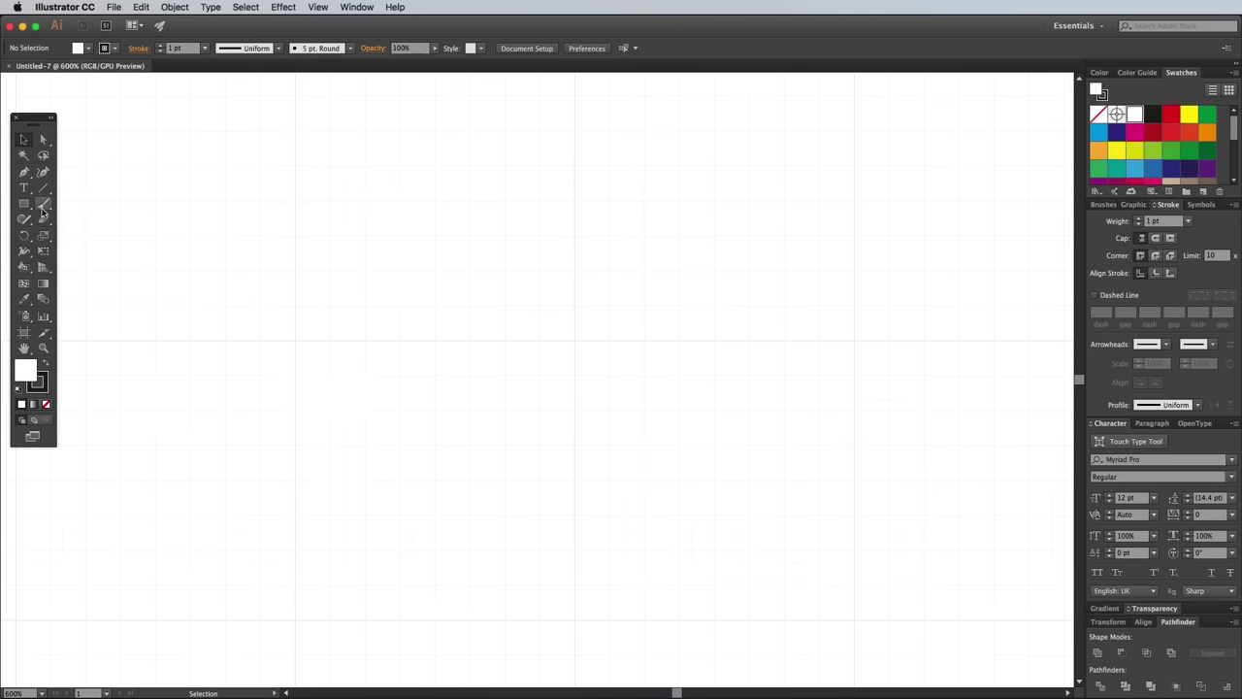
# - Draw a tall narrow ellipse with no stroke and a CMYK Red fill, tilted to the right
pyautogui.moveTo(23, 204); pyautogui.dragTo(68, 237)
pyautogui.moveTo(447, 267); pyautogui.dragTo(478, 353)
pyautogui.click(45, 403)
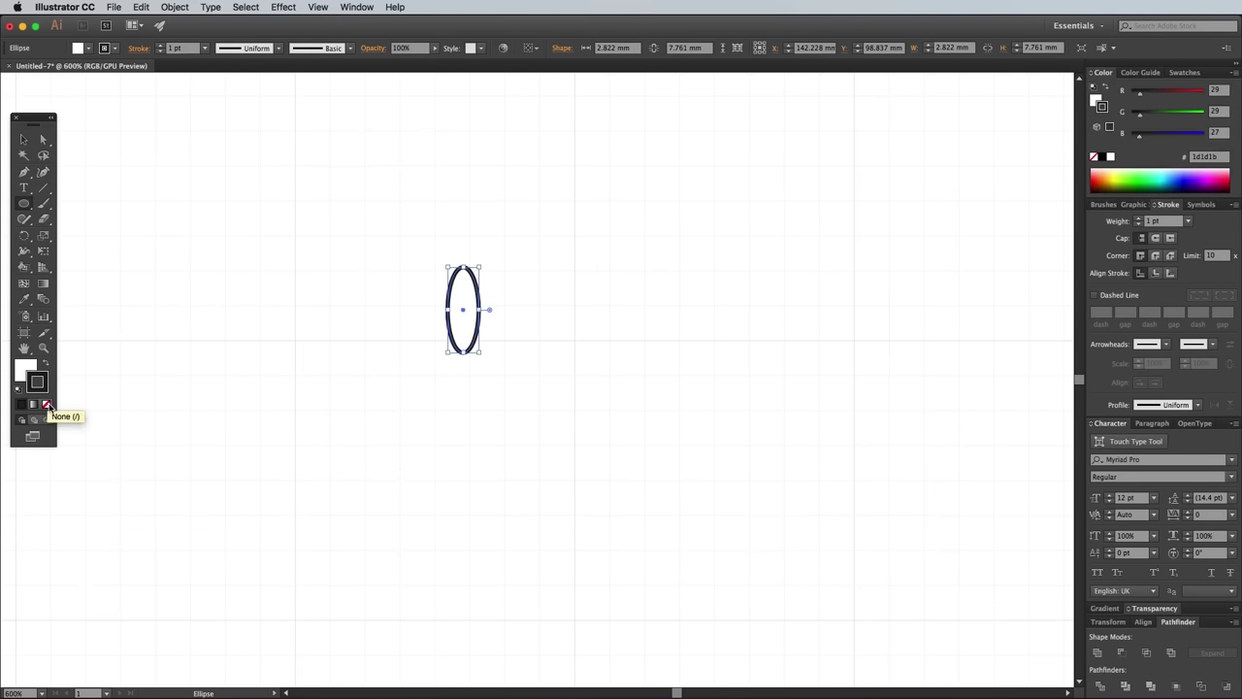
pyautogui.click(1181, 72)
pyautogui.click(1171, 115)
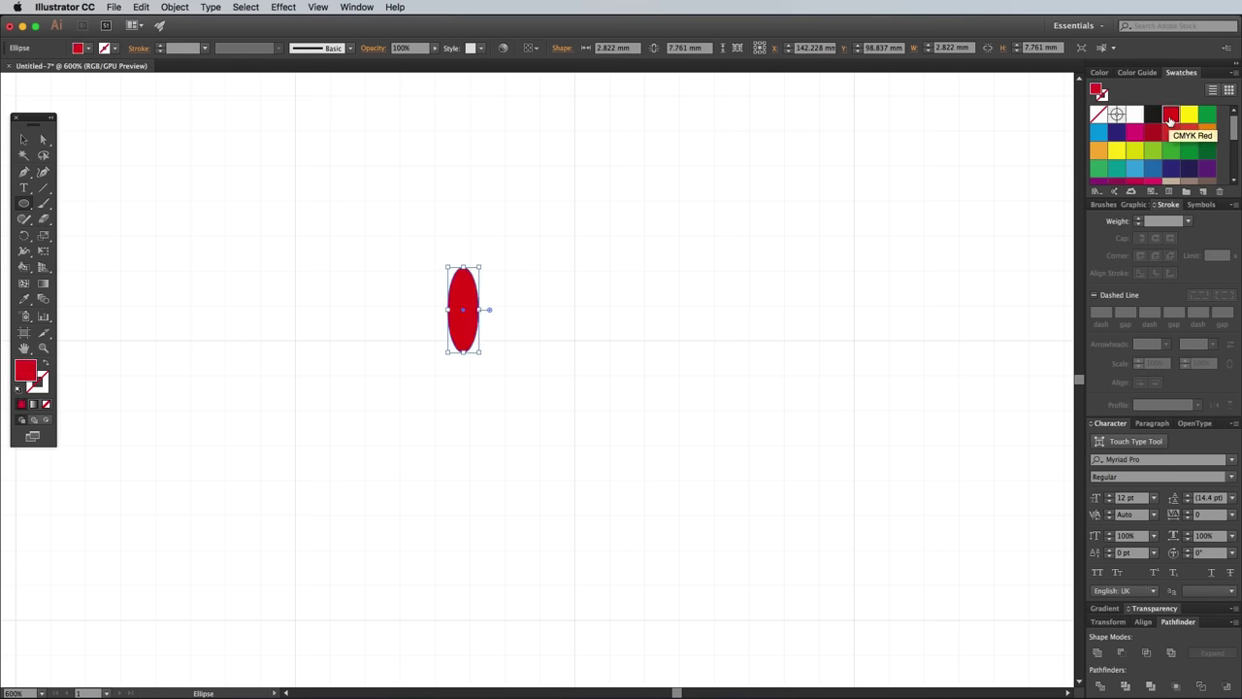
pyautogui.moveTo(487, 355); pyautogui.dragTo(463, 354)
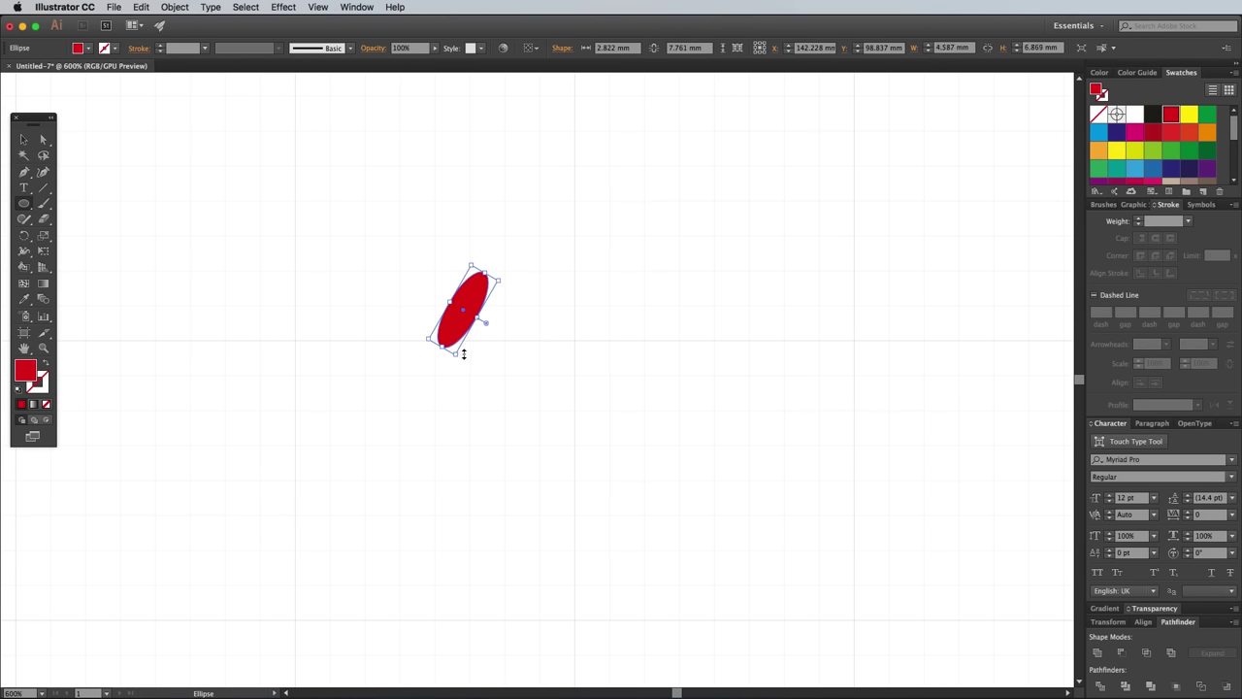
# - Make a copy of the ellipse reflected across the vertical axis
pyautogui.click(180, 9)
pyautogui.moveTo(188, 27)
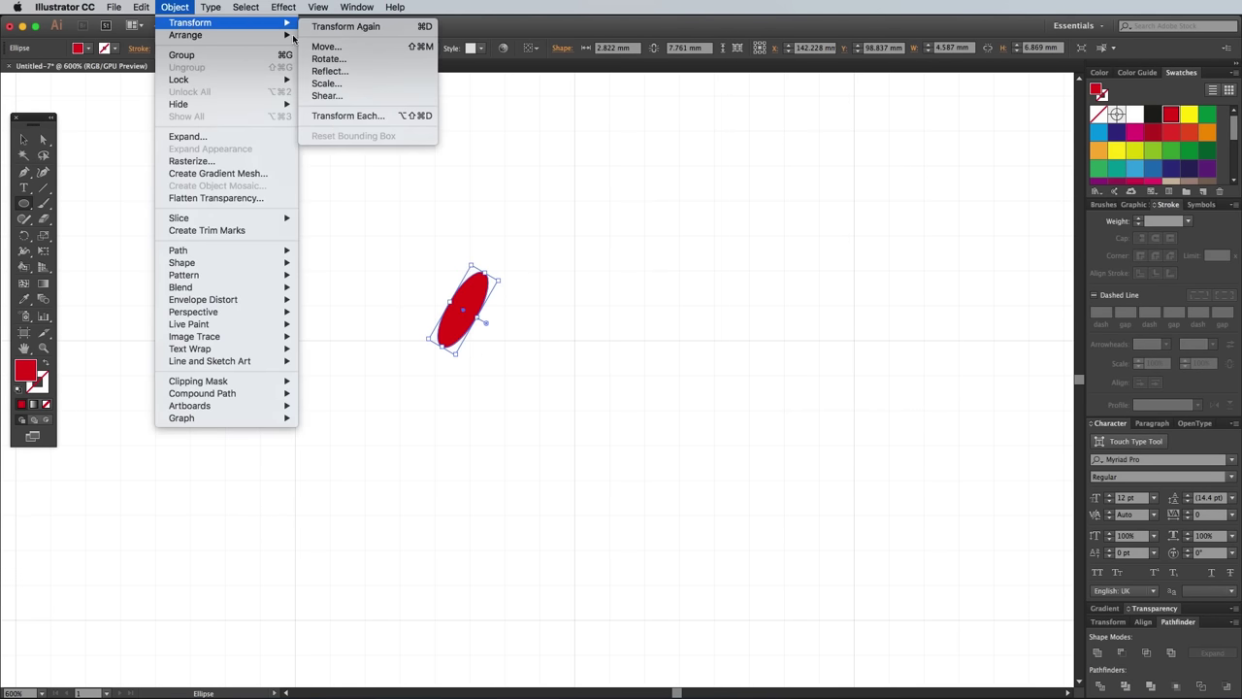
pyautogui.click(330, 72)
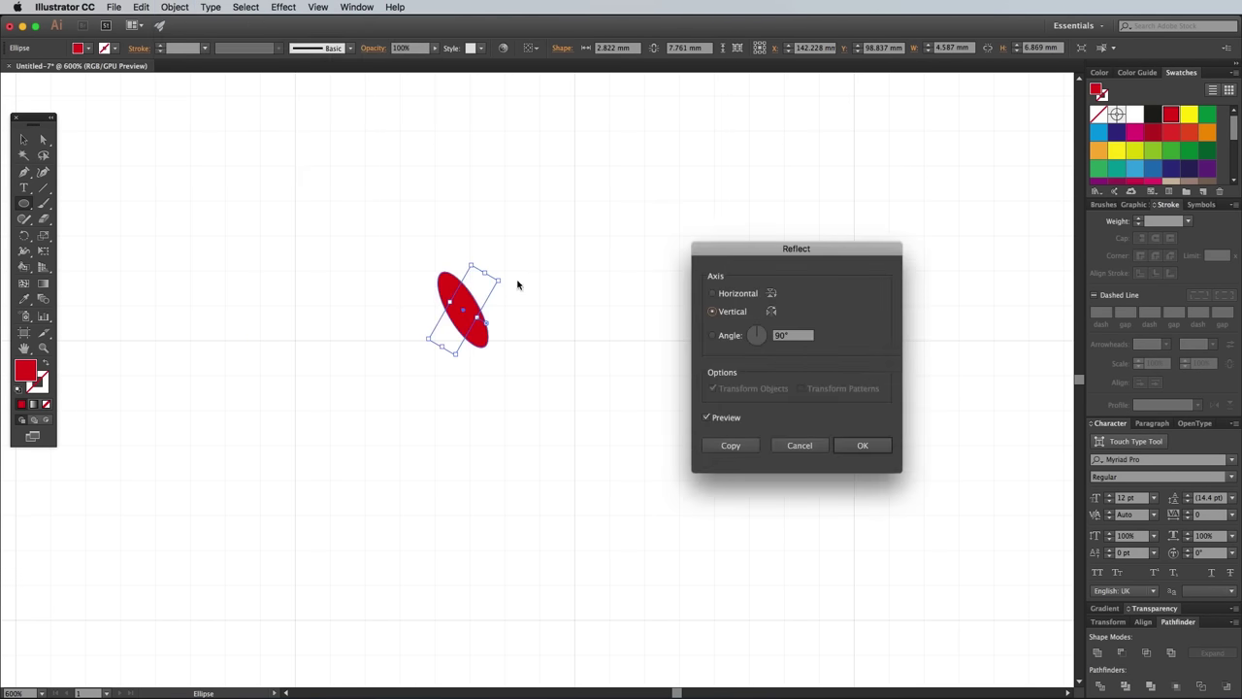
pyautogui.click(726, 444)
# - Shift the copy left to form a V and unite both ellipses into a heart
pyautogui.click(28, 142)
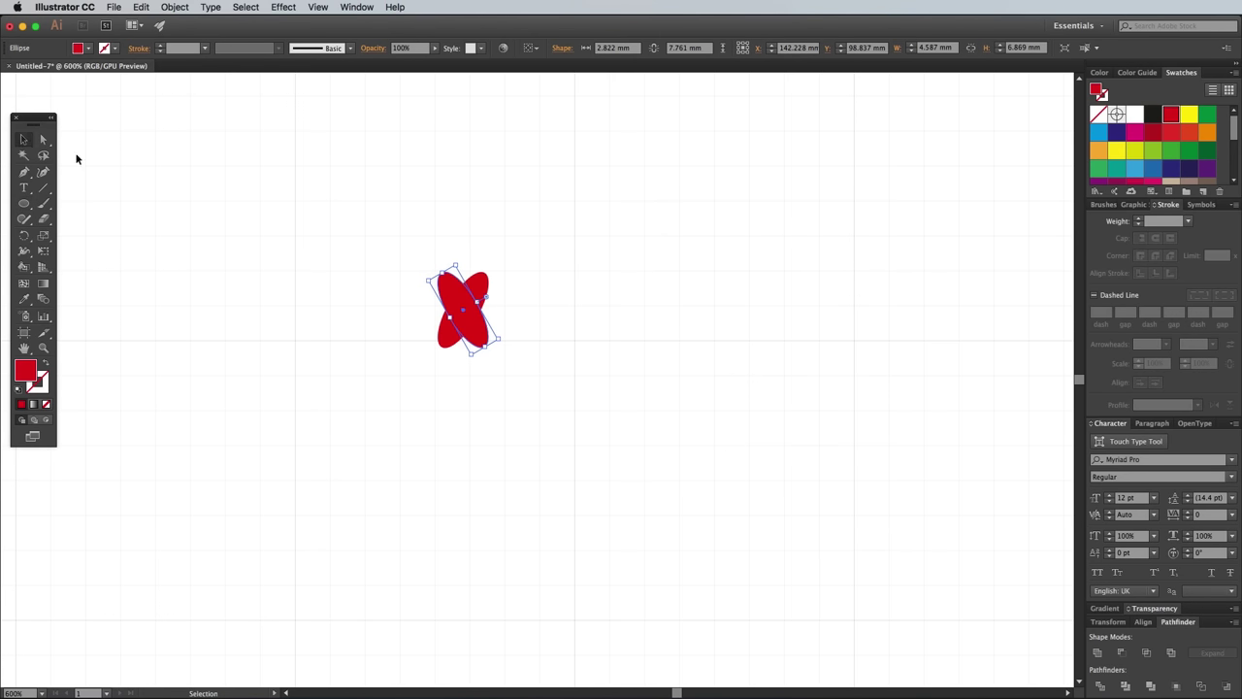
pyautogui.moveTo(469, 327); pyautogui.dragTo(437, 325)
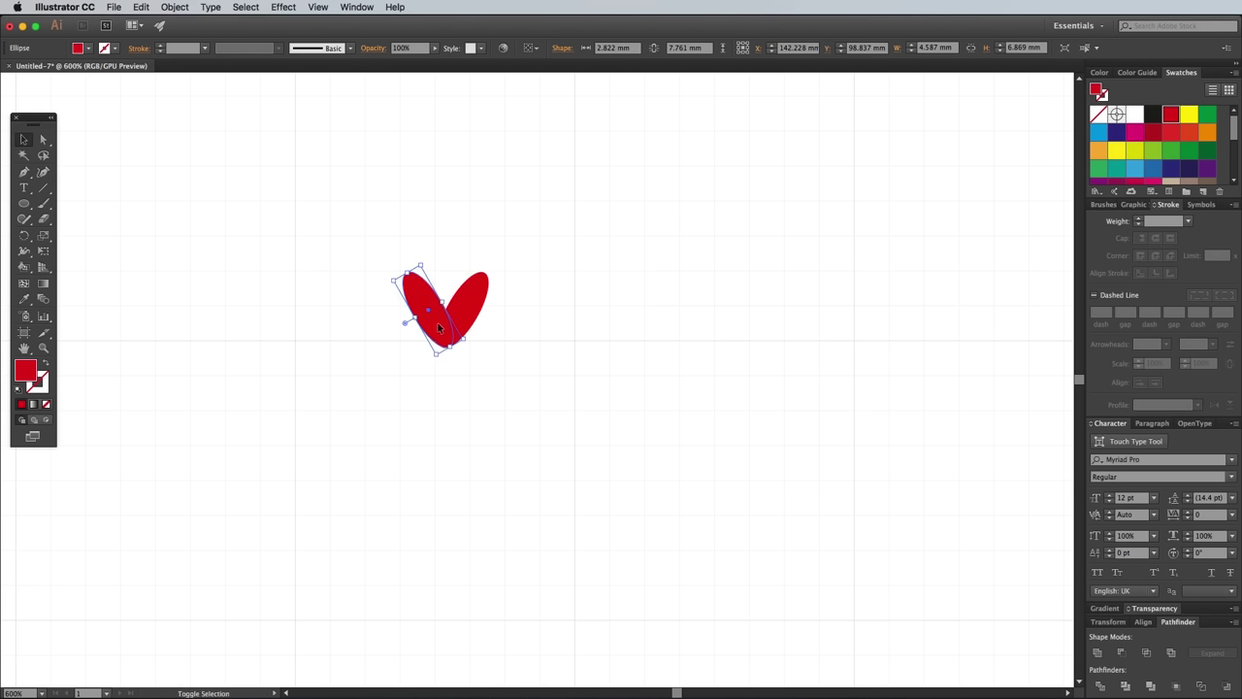
pyautogui.keyDown('shift'); pyautogui.click(472, 300); pyautogui.keyUp('shift')
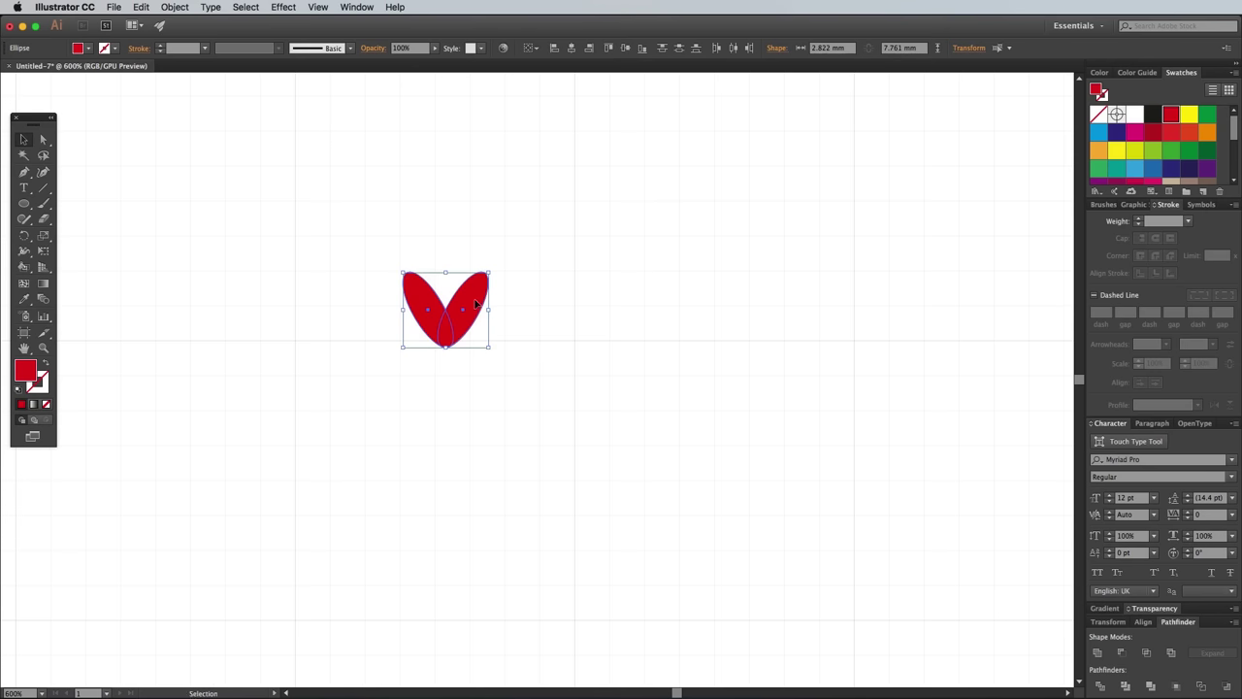
pyautogui.click(1098, 654)
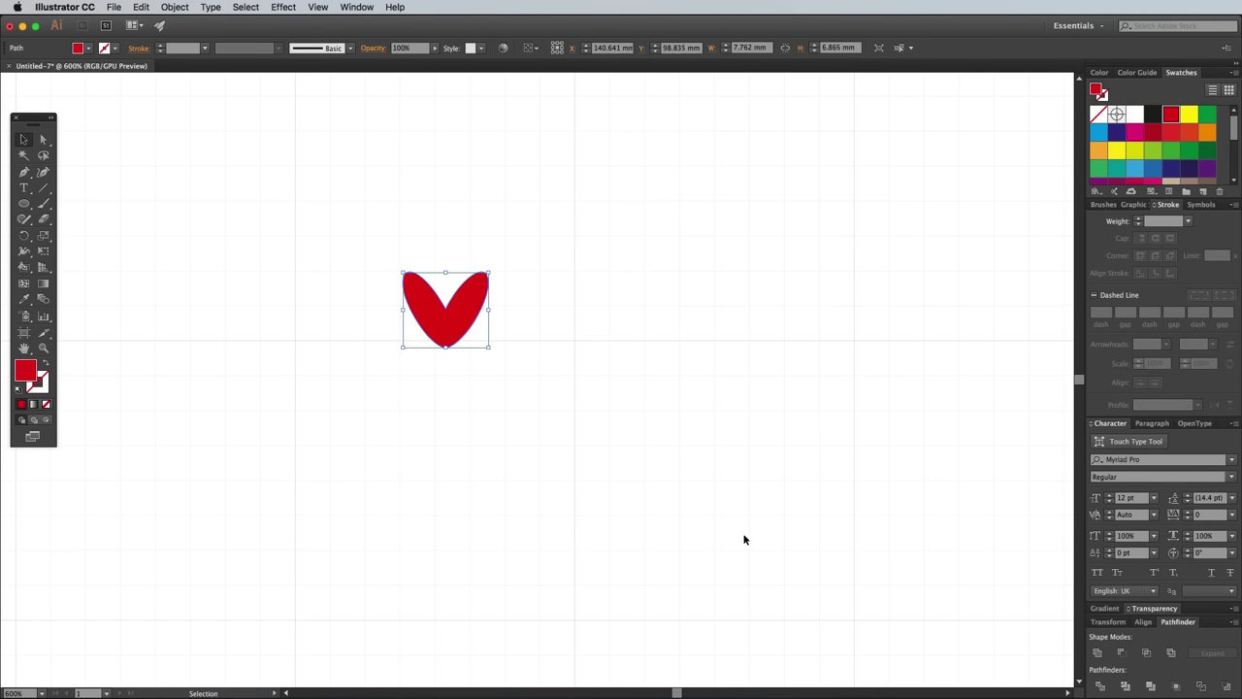
pyautogui.press('super+equal')
pyautogui.press('super+equal')
pyautogui.press('super+equal')
pyautogui.press('super+equal')
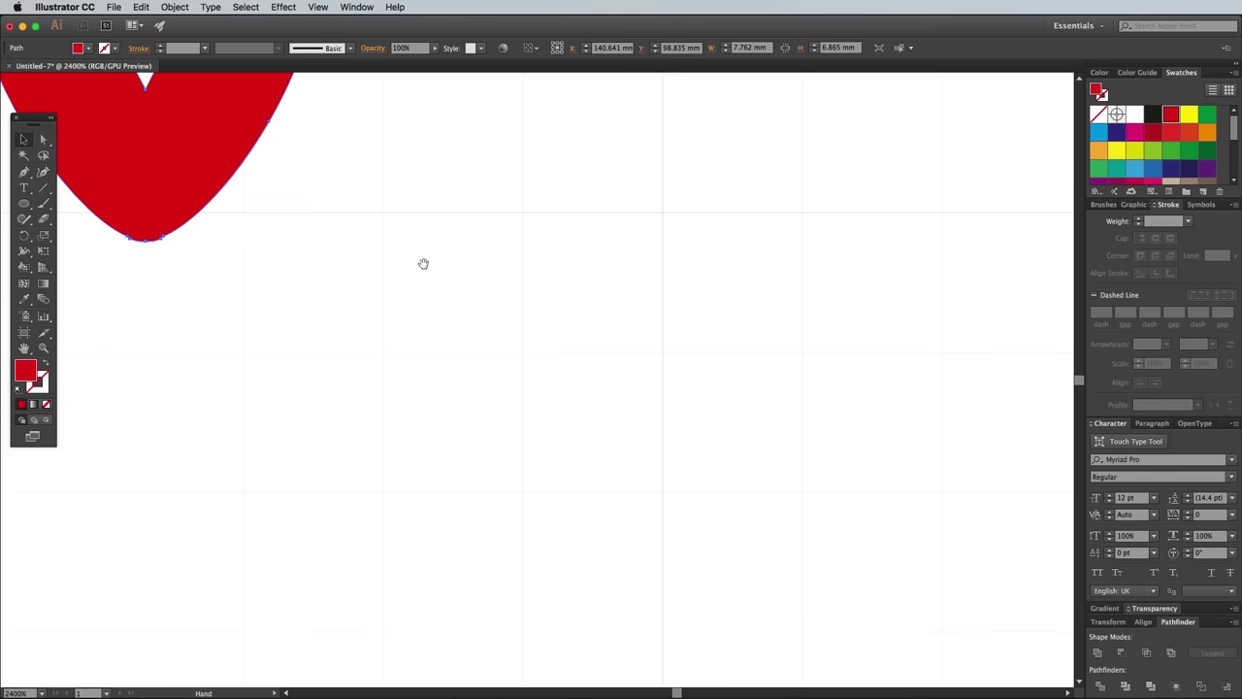
# - Scale the heart down to about 3 mm across
pyautogui.moveTo(424, 263); pyautogui.dragTo(839, 611)
pyautogui.moveTo(615, 503); pyautogui.dragTo(632, 550)
pyautogui.moveTo(788, 647); pyautogui.dragTo(579, 479)
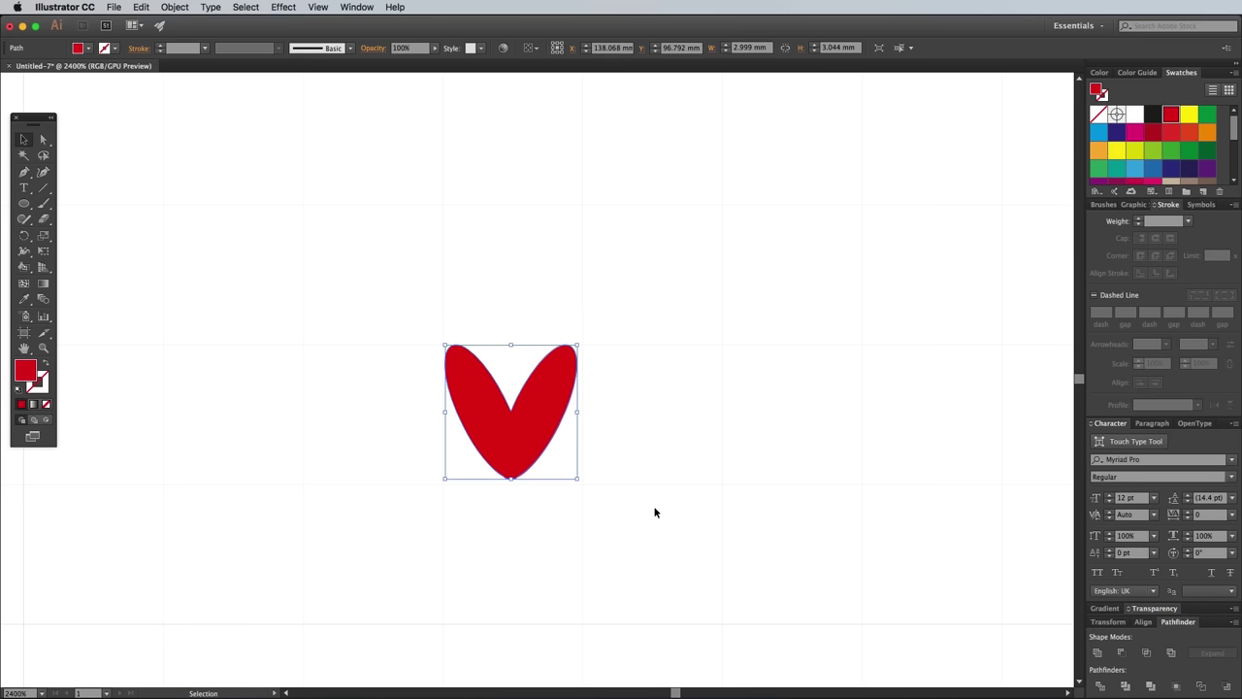
# - Turn on Snap to Grid and Alt-drag a copy of the heart beside it
pyautogui.click(319, 8)
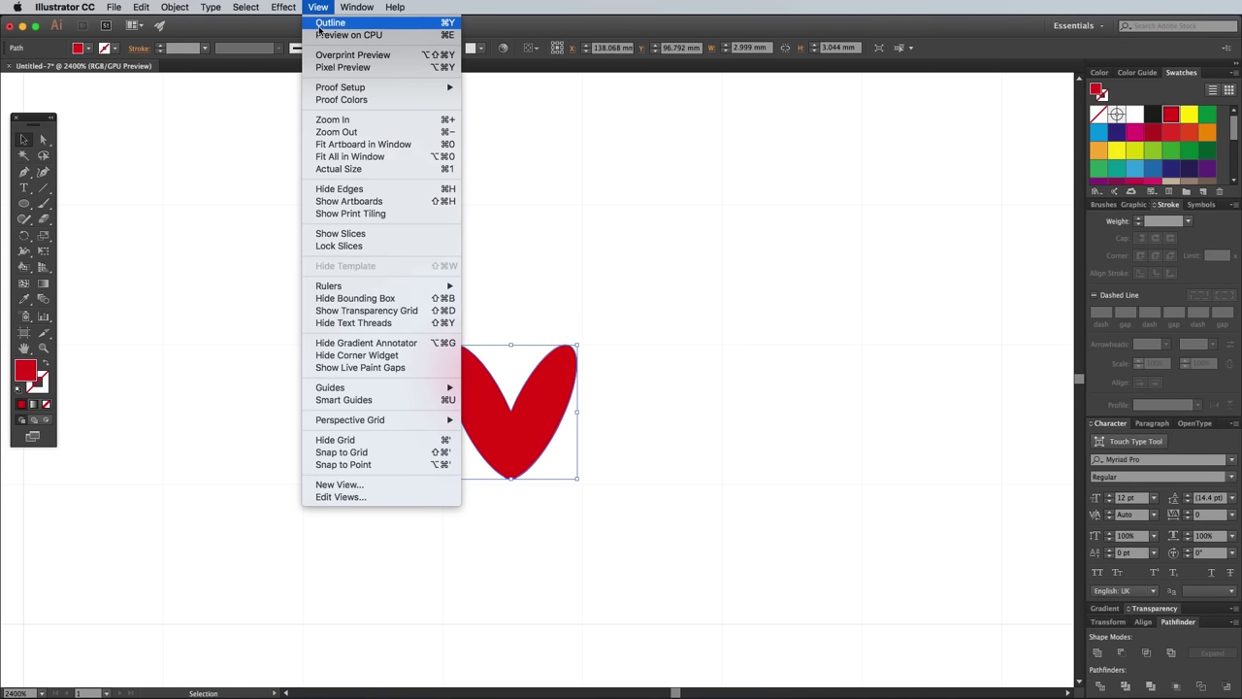
pyautogui.click(353, 455)
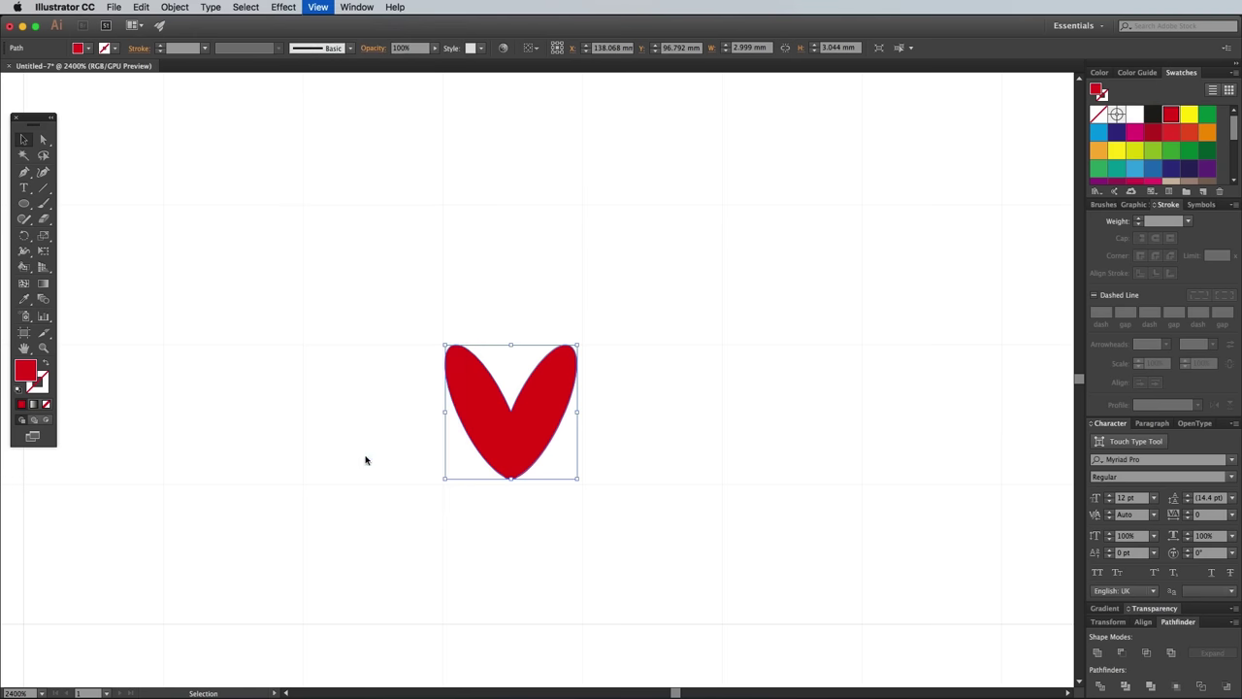
pyautogui.moveTo(519, 420); pyautogui.dragTo(443, 433)
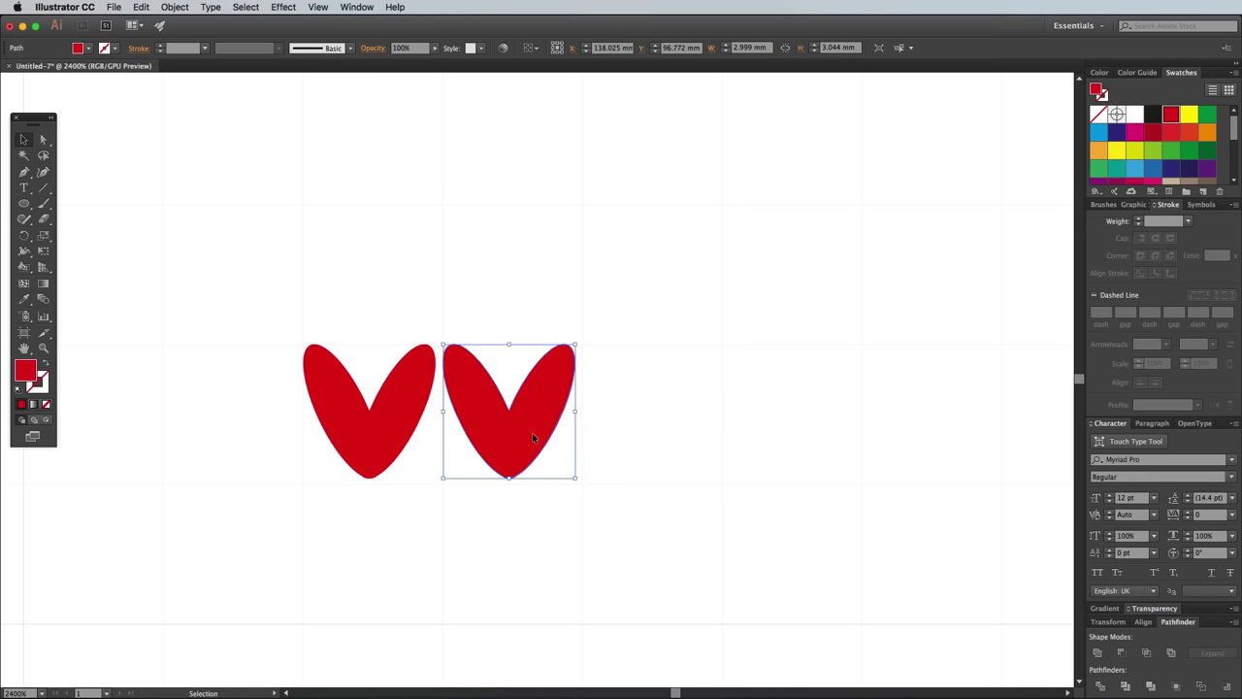
# - Repeat the copy three times with Cmd+D to extend the hearts into a row about 247 mm wide
pyautogui.press('super+minus')
pyautogui.press('super+minus')
pyautogui.press('super+minus')
pyautogui.press('super+minus')
pyautogui.press('super+minus')
pyautogui.press('super+minus')
pyautogui.press('super+minus')
pyautogui.press('super+minus')
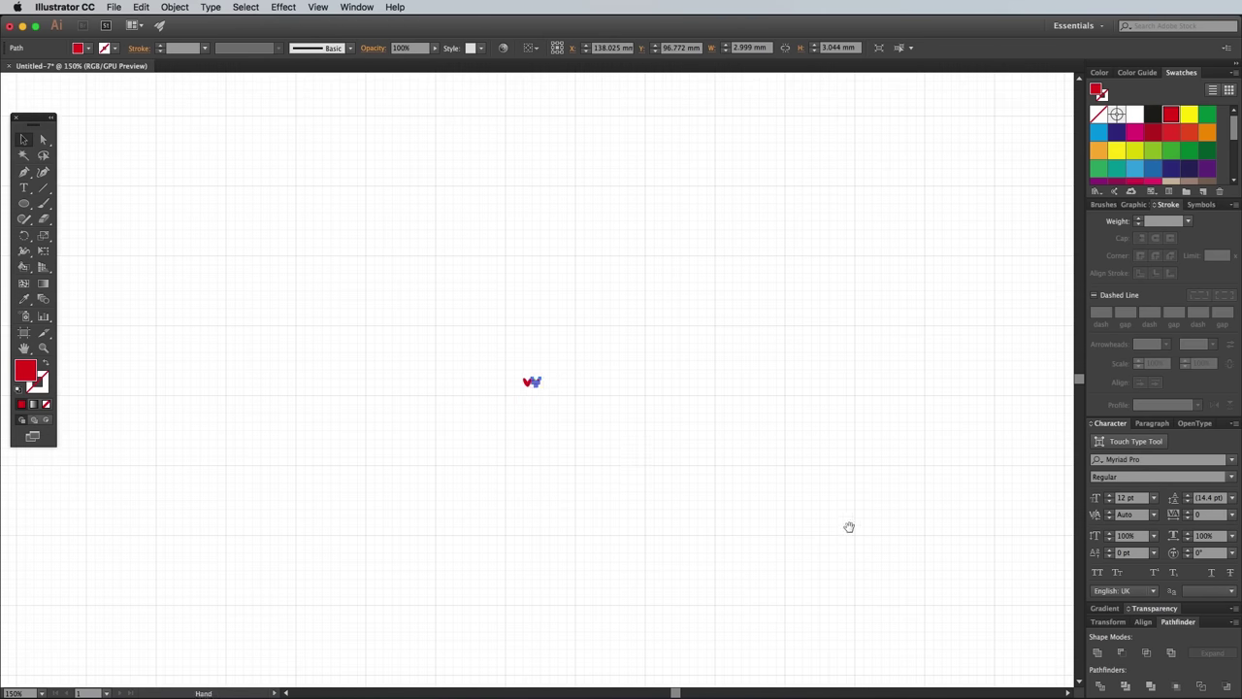
pyautogui.moveTo(849, 527); pyautogui.dragTo(519, 274)
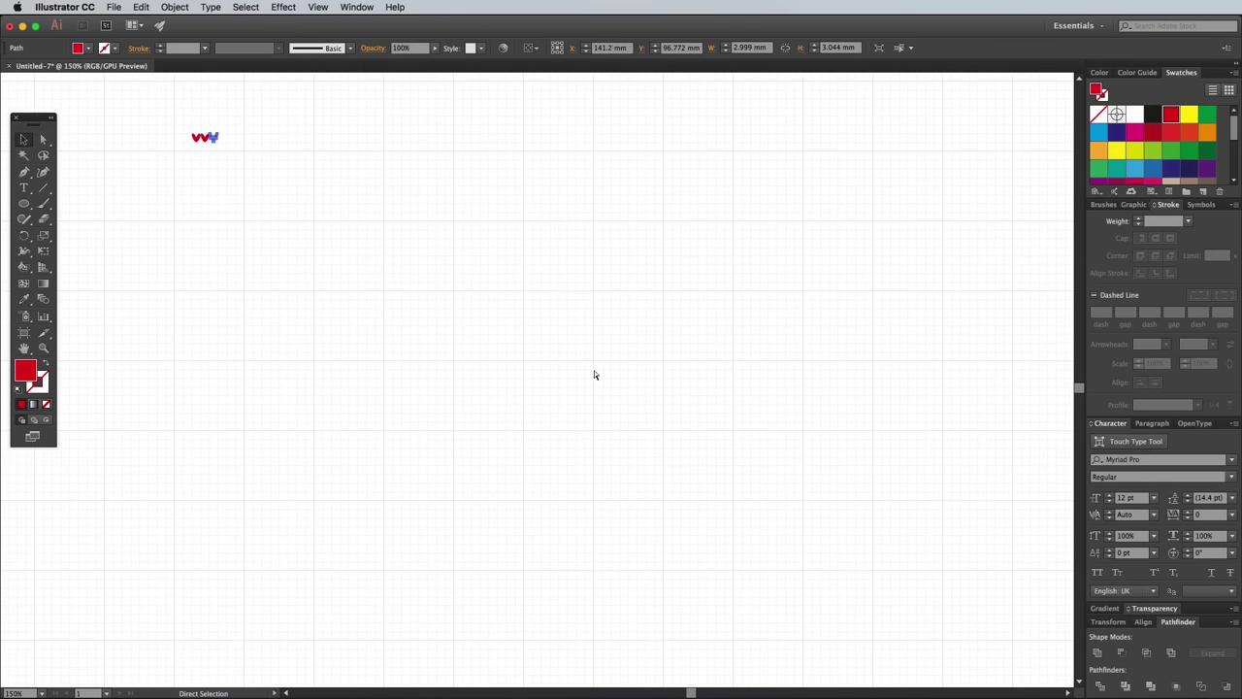
pyautogui.press('super+d')
pyautogui.press('super+d')
pyautogui.press('super+d')
pyautogui.press('super+d')
pyautogui.press('super+d')
pyautogui.press('super+d')
pyautogui.press('super+d')
pyautogui.press('super+d')
pyautogui.press('super+d')
pyautogui.press('super+d')
pyautogui.press('super+d')
pyautogui.press('super+d')
pyautogui.press('super+d')
pyautogui.press('super+d')
pyautogui.press('super+d')
pyautogui.press('super+d')
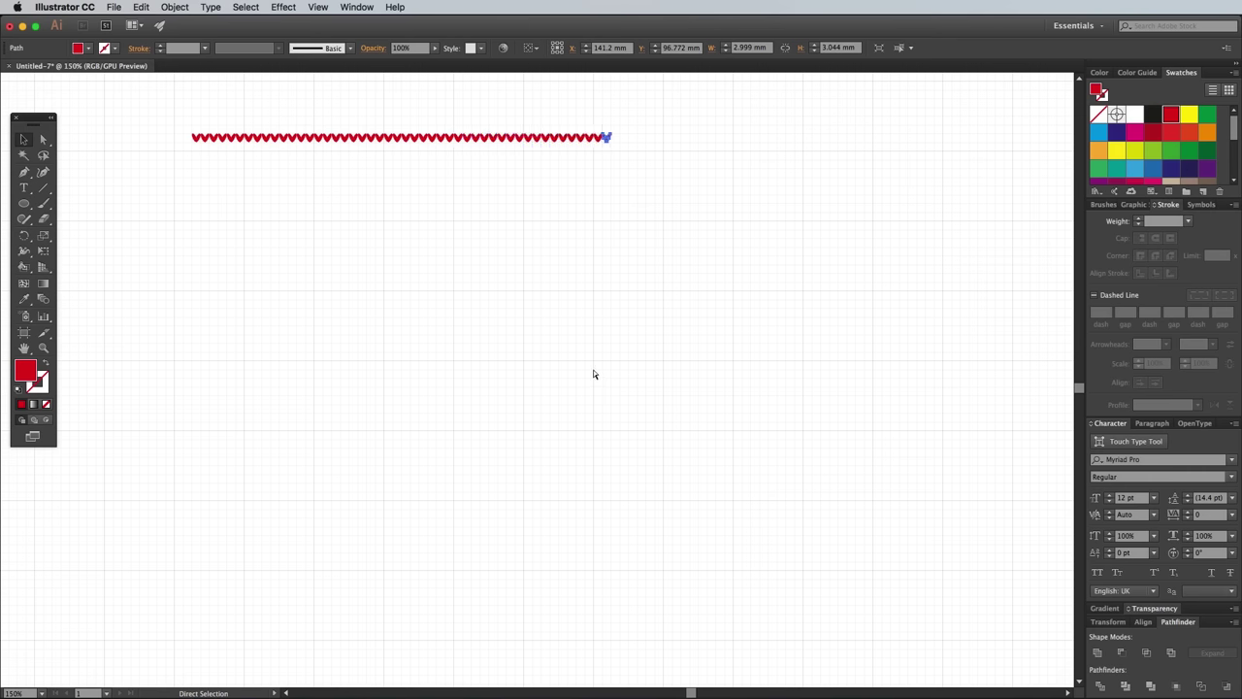
pyautogui.press('super+d')
pyautogui.press('super+d')
pyautogui.press('super+d')
pyautogui.press('super+d')
pyautogui.press('super+d')
pyautogui.press('super+d')
pyautogui.press('super+d')
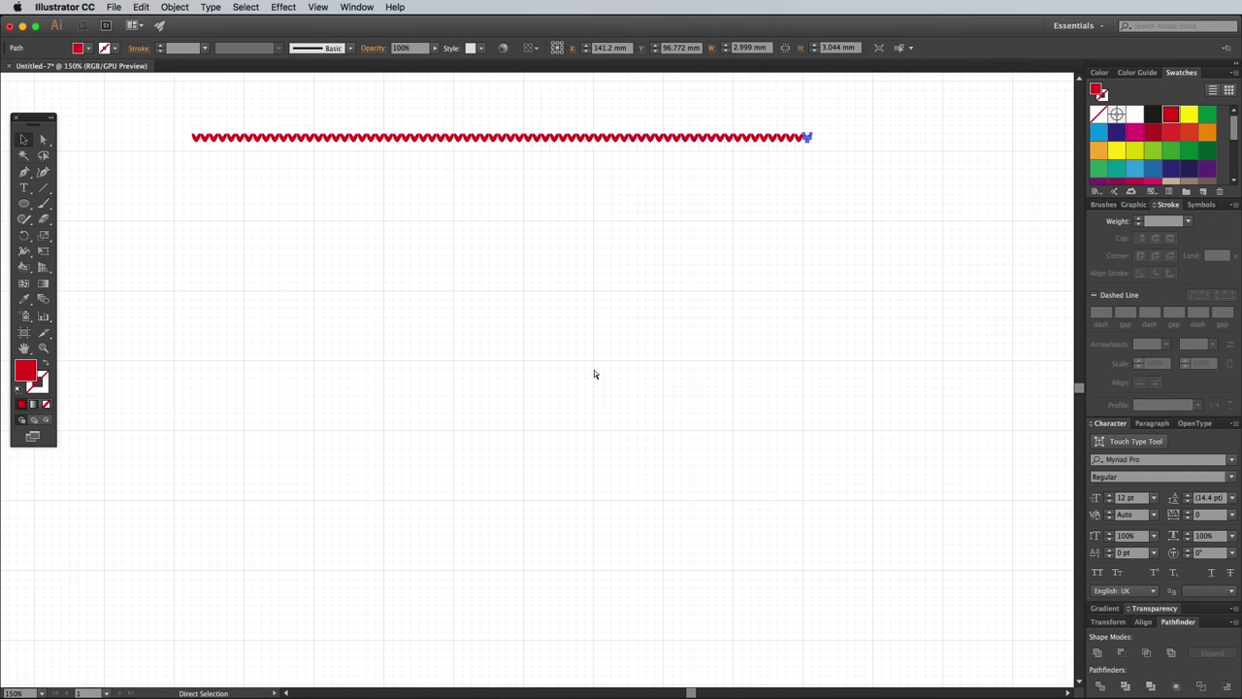
pyautogui.press('super+d')
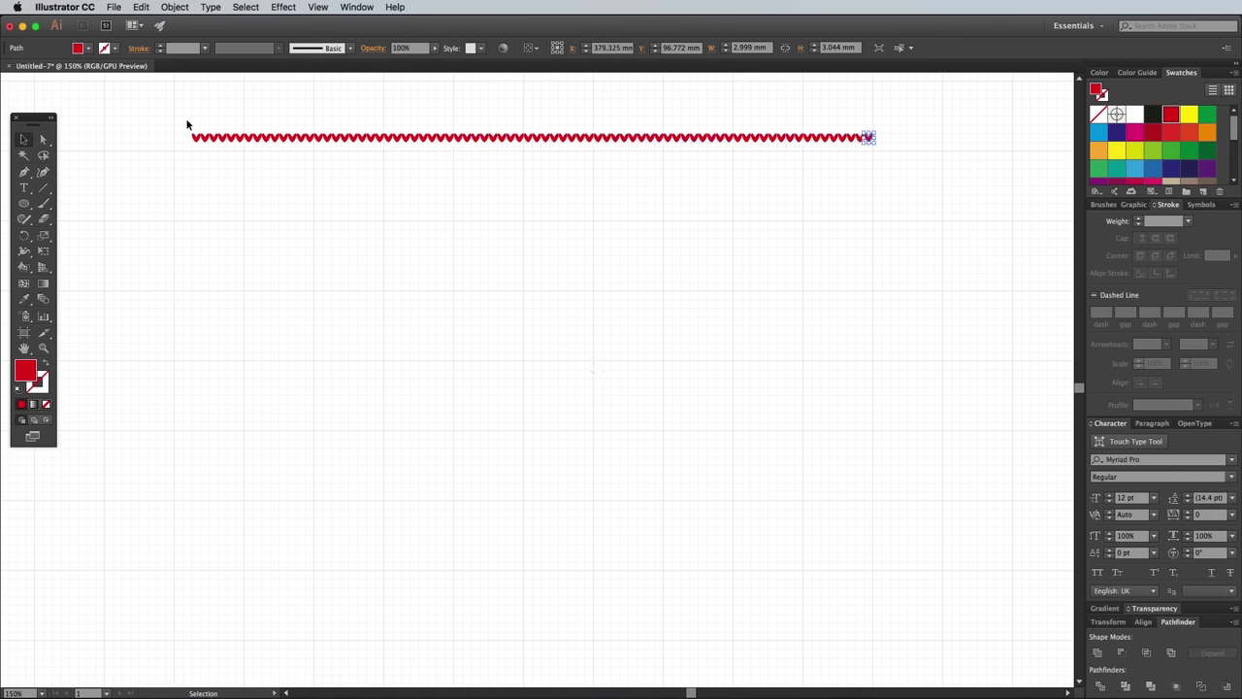
# - Select the whole heart row and turn off Snap to Grid
pyautogui.moveTo(216, 122); pyautogui.dragTo(971, 225)
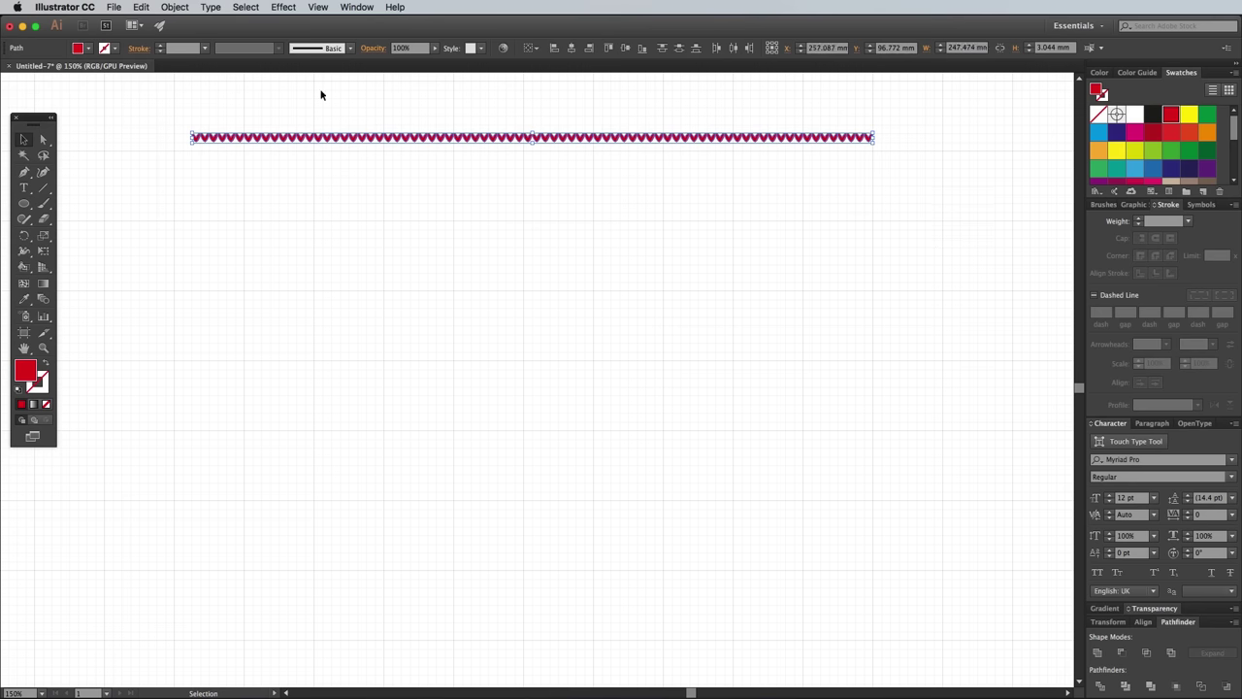
pyautogui.click(318, 7)
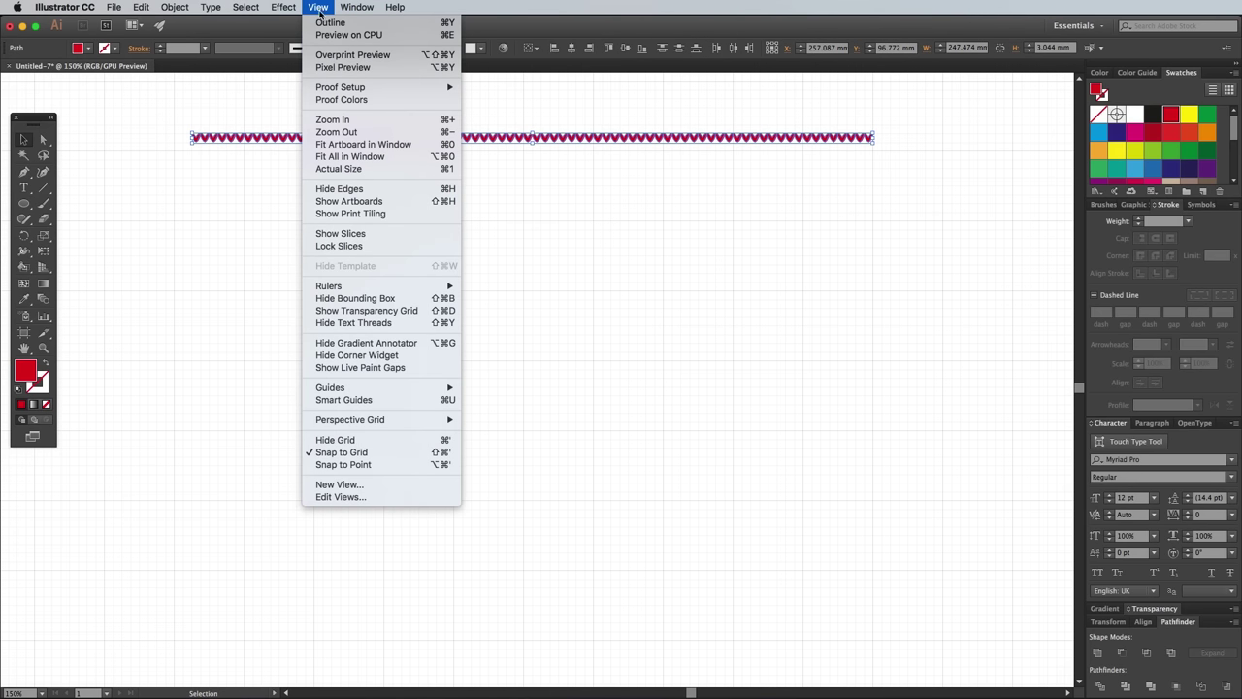
pyautogui.click(345, 453)
# - Alt-drag a copy of the stitch row directly below the original
pyautogui.press('super+equal')
pyautogui.press('super+equal')
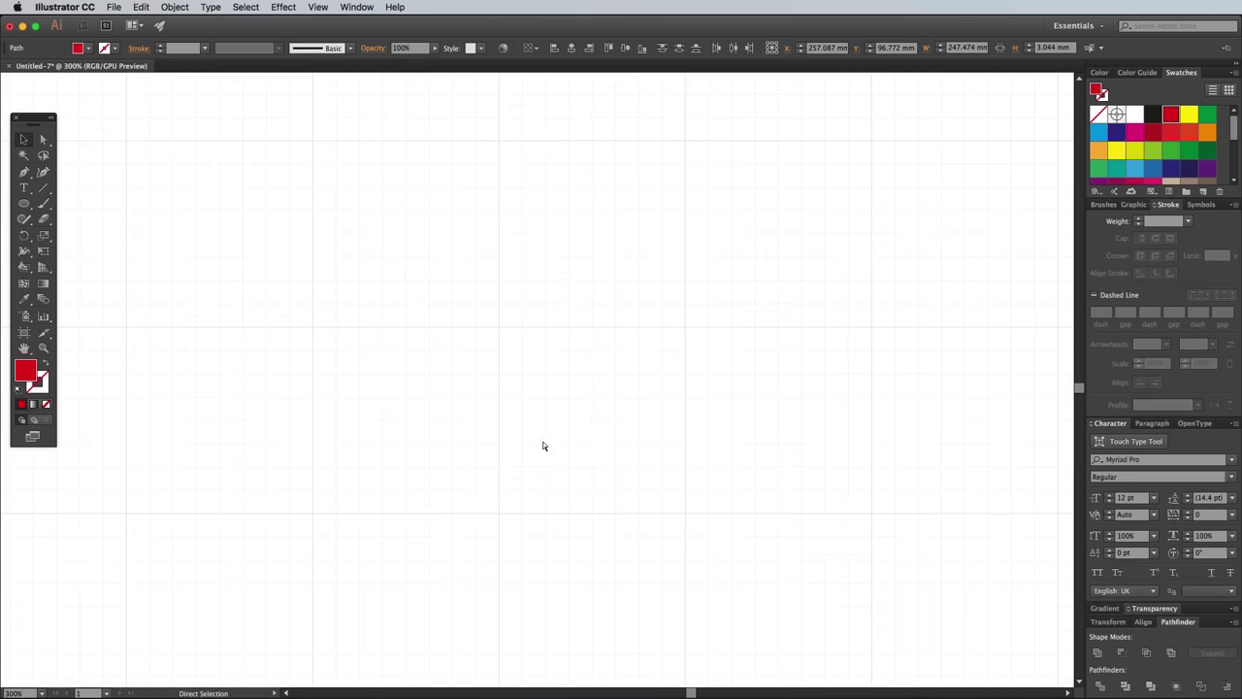
pyautogui.moveTo(605, 196); pyautogui.dragTo(630, 343)
pyautogui.press('super+equal')
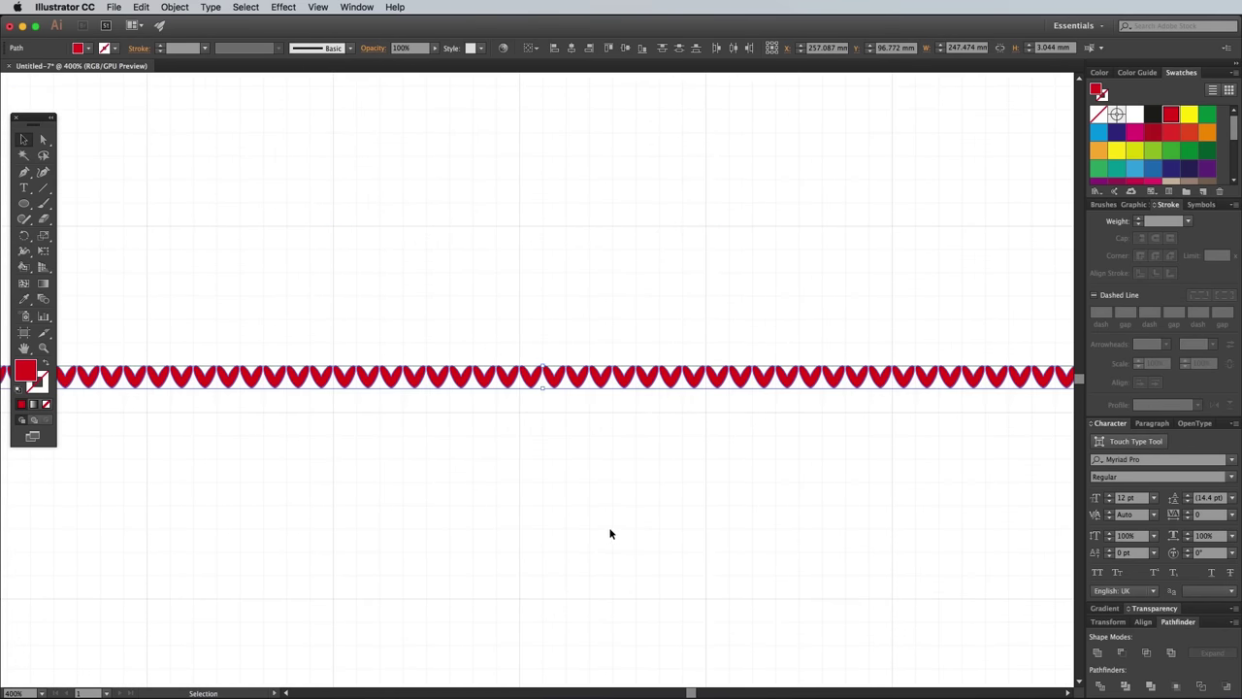
pyautogui.press('super+equal')
pyautogui.press('super+equal')
pyautogui.press('super+equal')
pyautogui.press('super+equal')
pyautogui.press('super+equal')
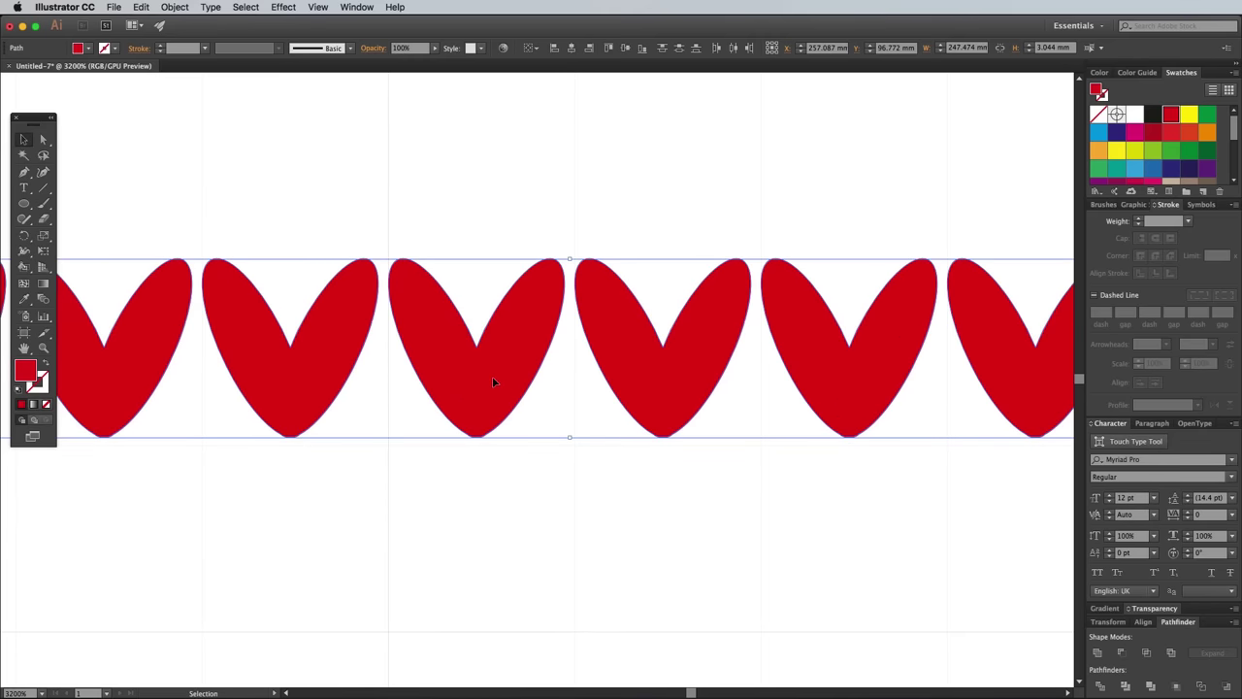
pyautogui.moveTo(494, 370); pyautogui.dragTo(498, 508)
# - Repeat the row copy three more times with Cmd+D into a tall block, then deselect
pyautogui.press('super+minus')
pyautogui.press('super+minus')
pyautogui.press('super+minus')
pyautogui.press('super+minus')
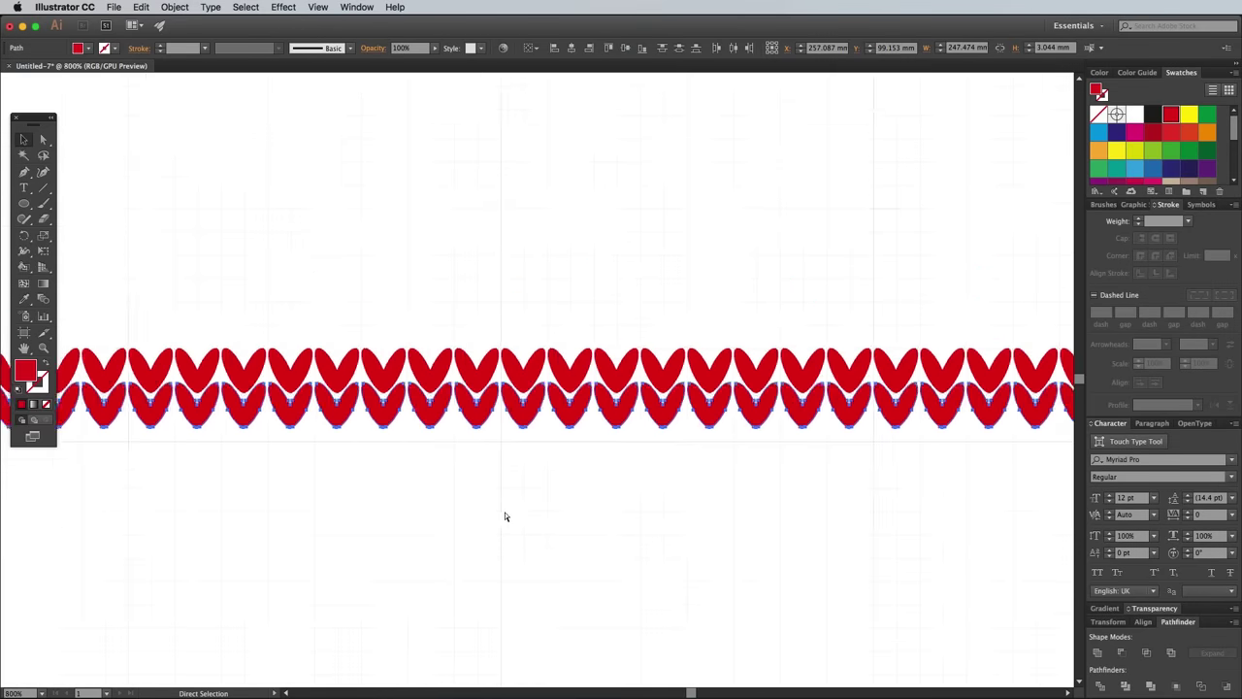
pyautogui.press('super+minus')
pyautogui.press('super+minus')
pyautogui.press('super+minus')
pyautogui.press('super+minus')
pyautogui.press('super+minus')
pyautogui.moveTo(679, 535); pyautogui.dragTo(670, 270)
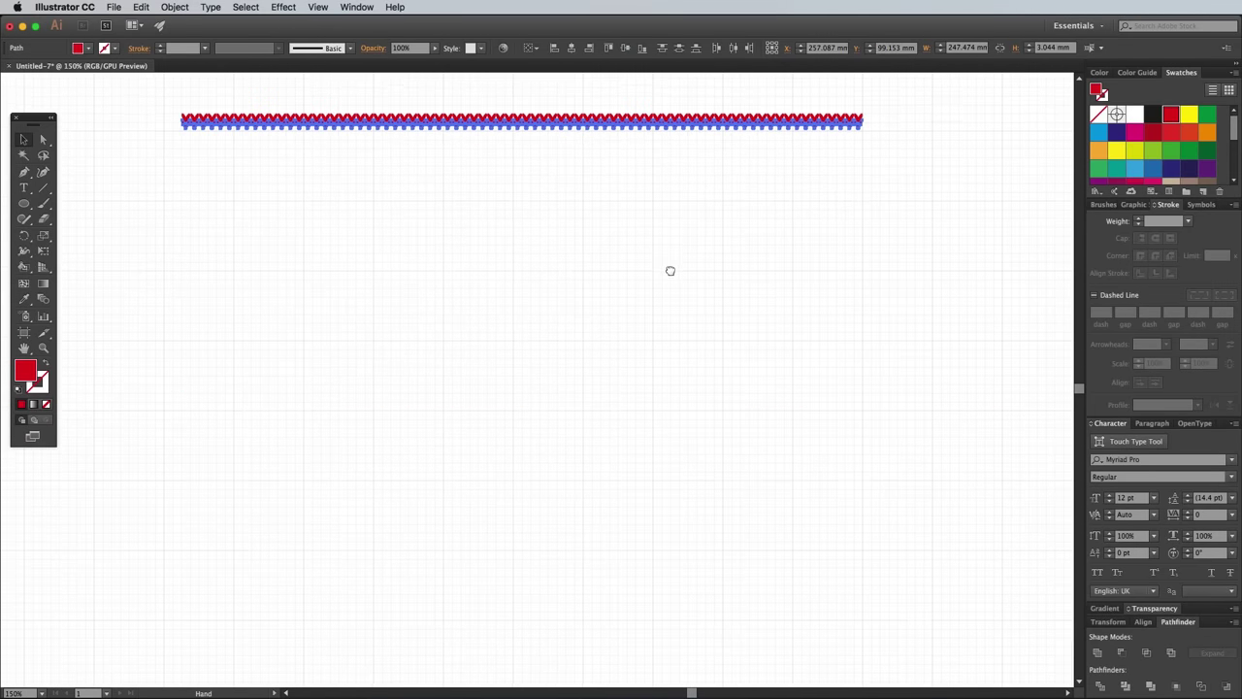
pyautogui.press('super+d')
pyautogui.press('super+d')
pyautogui.press('super+d')
pyautogui.press('super+d')
pyautogui.press('super+d')
pyautogui.press('super+d')
pyautogui.press('super+d')
pyautogui.press('super+d')
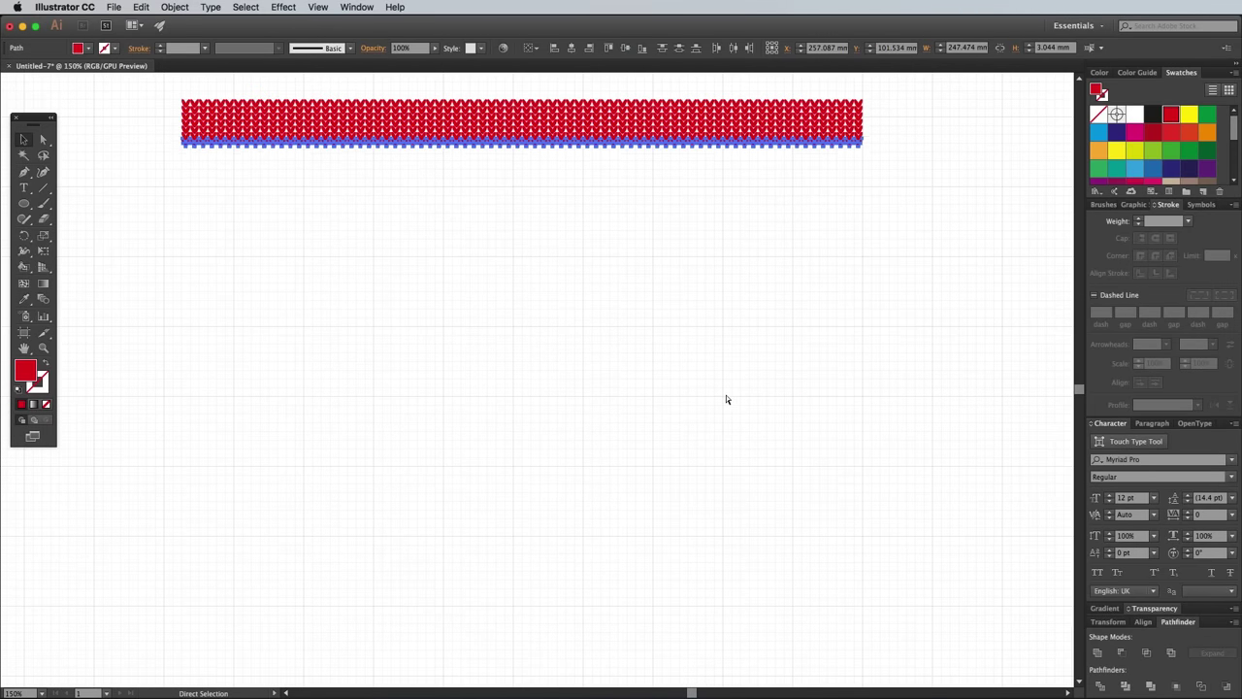
pyautogui.press('super+d')
pyautogui.press('super+d')
pyautogui.press('super+d')
pyautogui.press('super+d')
pyautogui.press('super+d')
pyautogui.press('super+d')
pyautogui.press('super+d')
pyautogui.press('super+d')
pyautogui.press('super+d')
pyautogui.press('super+d')
pyautogui.press('super+d')
pyautogui.press('super+d')
pyautogui.press('super+d')
pyautogui.press('super+d')
pyautogui.press('super+d')
pyautogui.press('super+d')
pyautogui.press('super+d')
pyautogui.press('super+d')
pyautogui.press('super+d')
pyautogui.press('super+d')
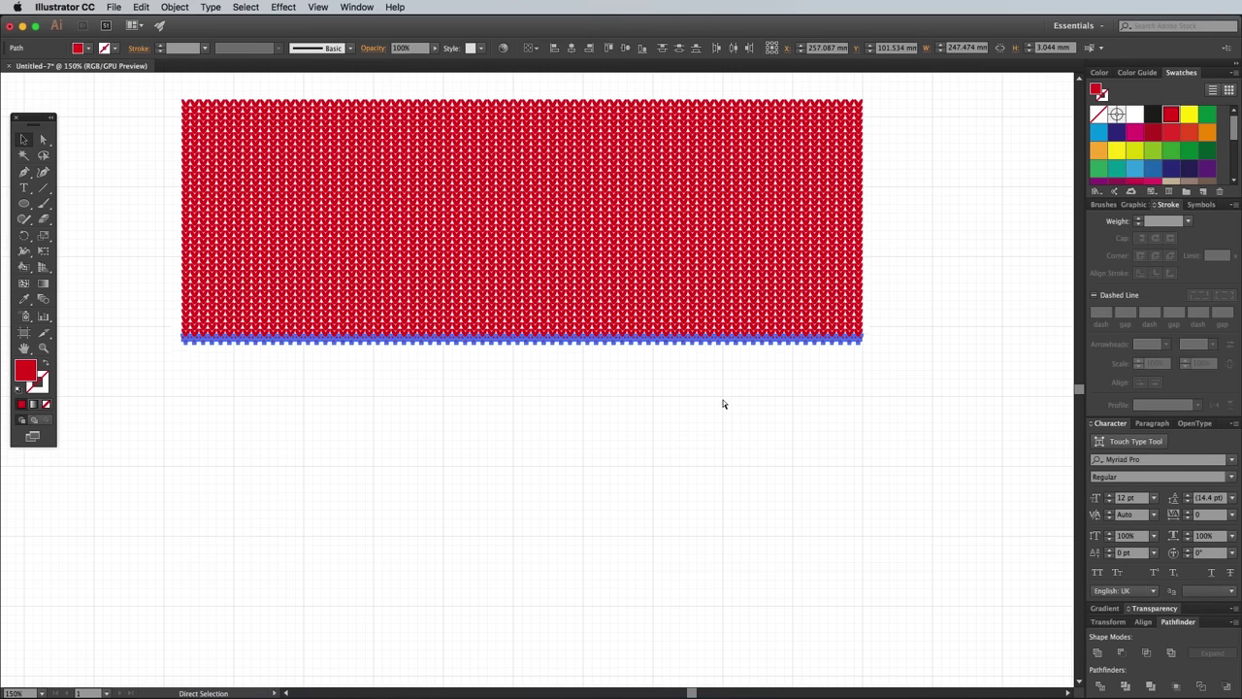
pyautogui.press('super+d')
pyautogui.press('super+d')
pyautogui.press('super+d')
pyautogui.press('super+d')
pyautogui.press('super+d')
pyautogui.press('super+d')
pyautogui.press('super+d')
pyautogui.press('super+d')
pyautogui.press('super+d')
pyautogui.press('super+d')
pyautogui.press('super+d')
pyautogui.press('super+d')
pyautogui.press('super+d')
pyautogui.press('super+d')
pyautogui.press('super+d')
pyautogui.press('super+d')
pyautogui.press('super+d')
pyautogui.press('super+d')
pyautogui.press('super+d')
pyautogui.press('super+d')
pyautogui.click(121, 191)
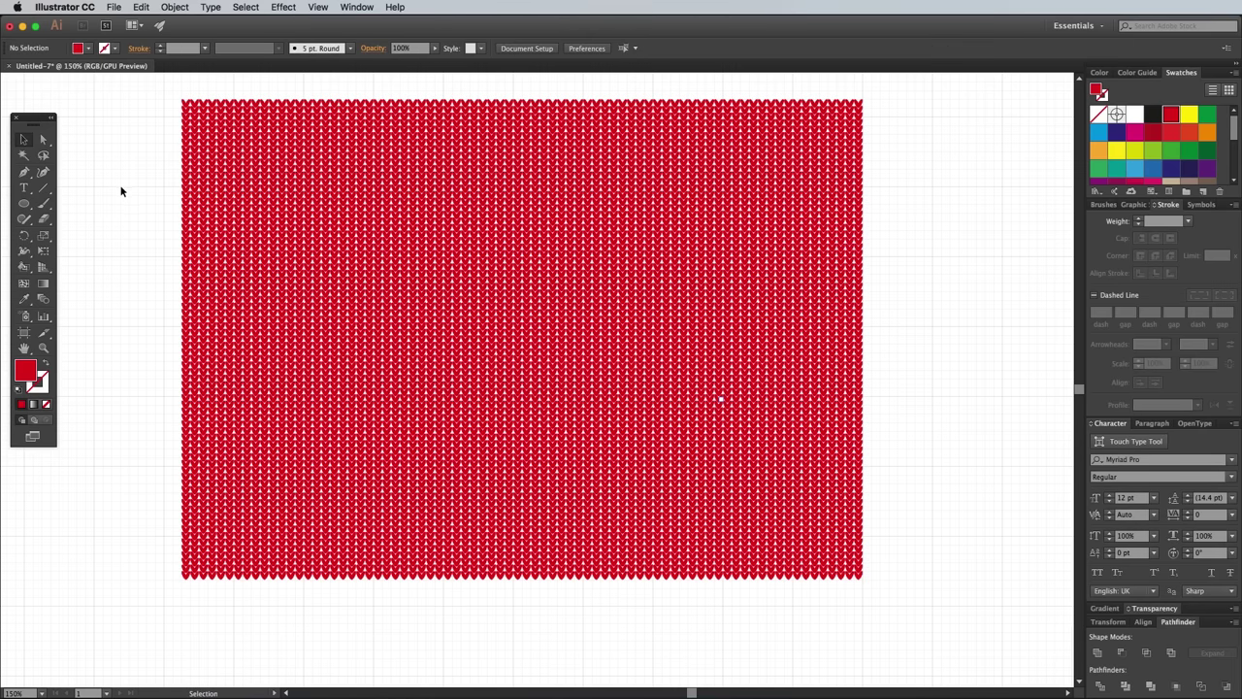
# - Draw a #931A1E dark red rectangle, about 252.8 × 178 mm, over the whole stitch block
pyautogui.moveTo(35, 207); pyautogui.dragTo(60, 207)
pyautogui.doubleClick(25, 369)
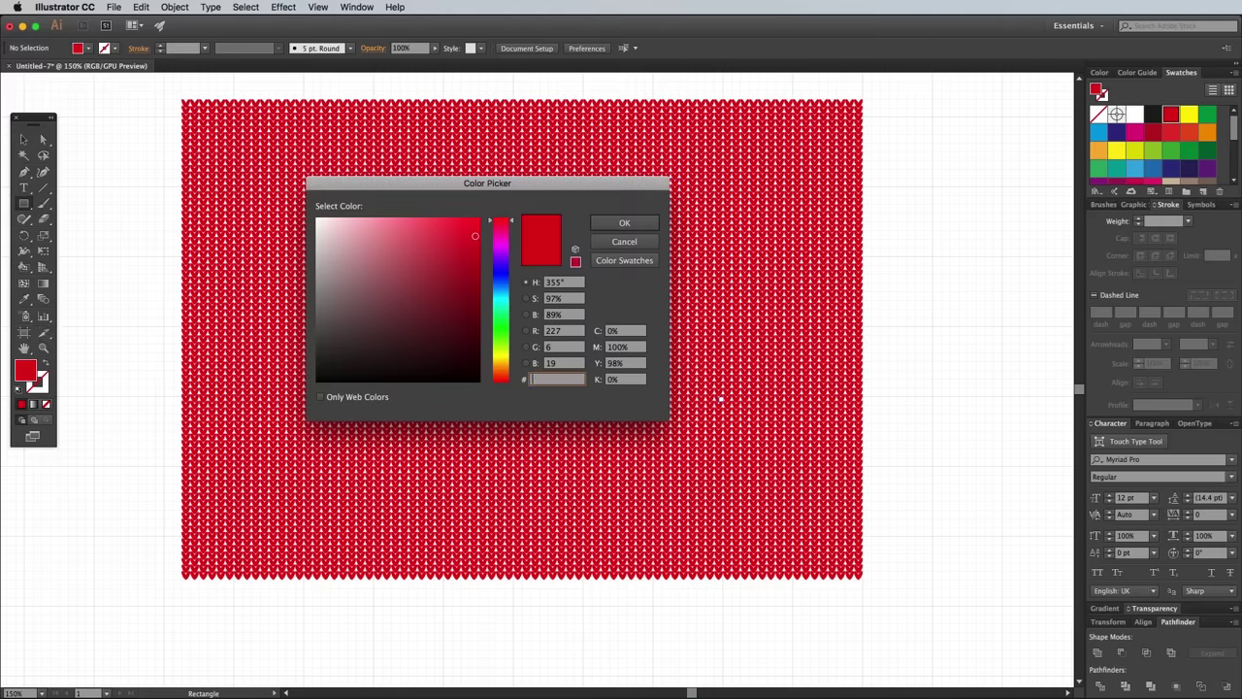
pyautogui.write('931A1E')
pyautogui.press('Return')
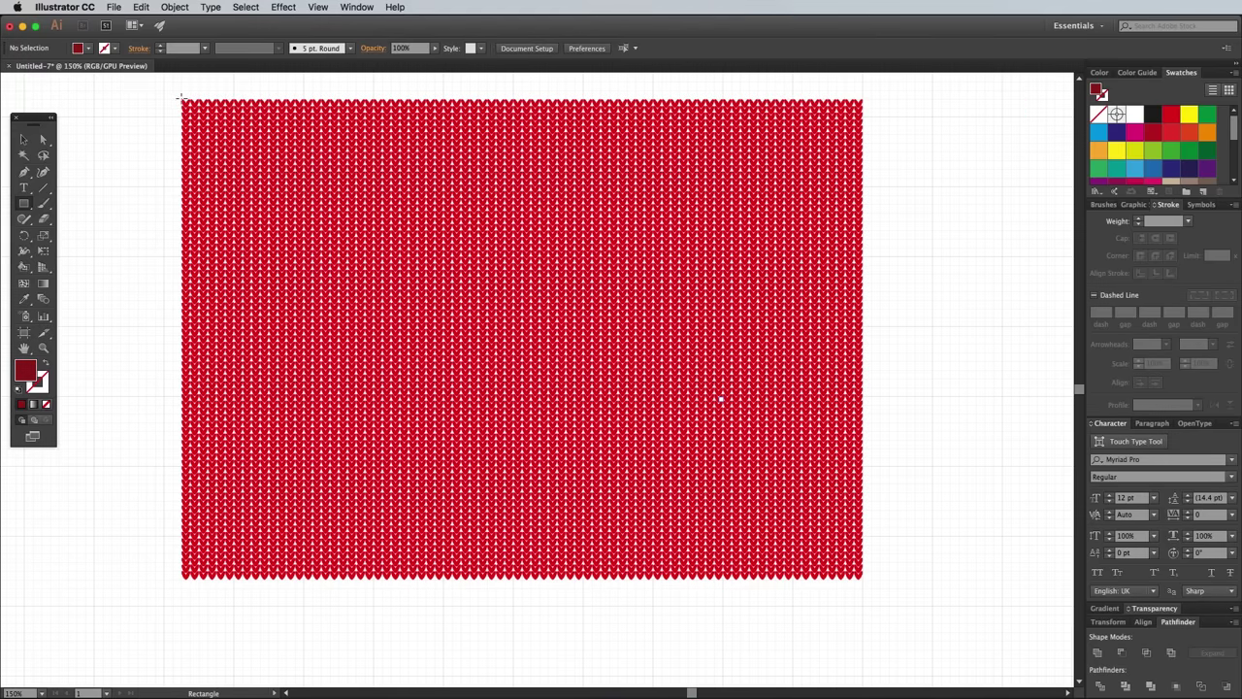
pyautogui.moveTo(179, 97)
pyautogui.mouseDown()
pyautogui.moveTo(646, 466)
pyautogui.moveTo(868, 584)
pyautogui.mouseUp()
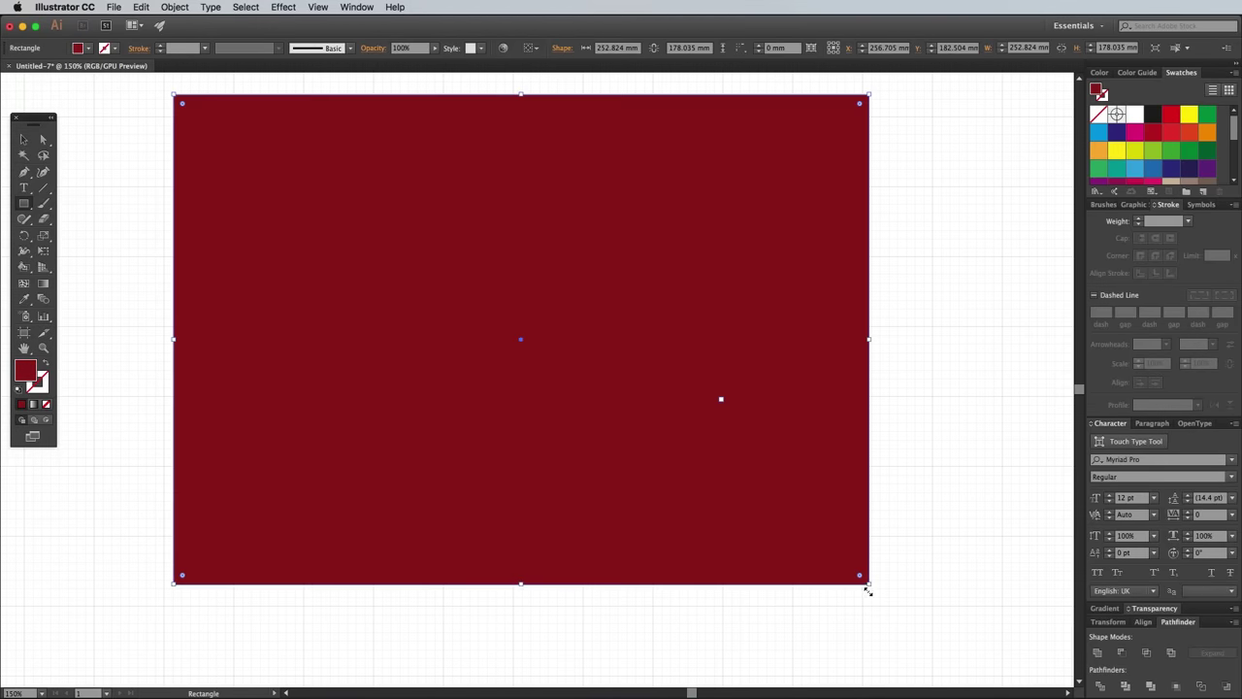
pyautogui.rightClick(564, 324)
# - Send the dark red rectangle to the back and lock it
pyautogui.moveTo(611, 507)
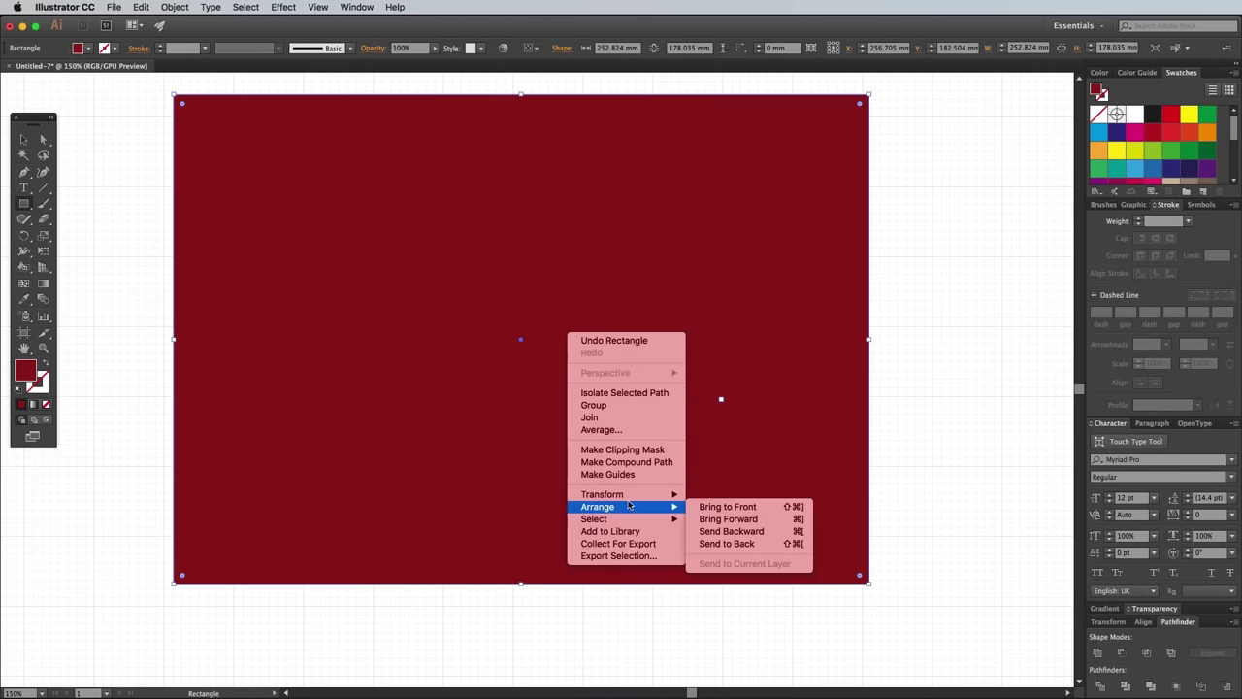
pyautogui.click(723, 544)
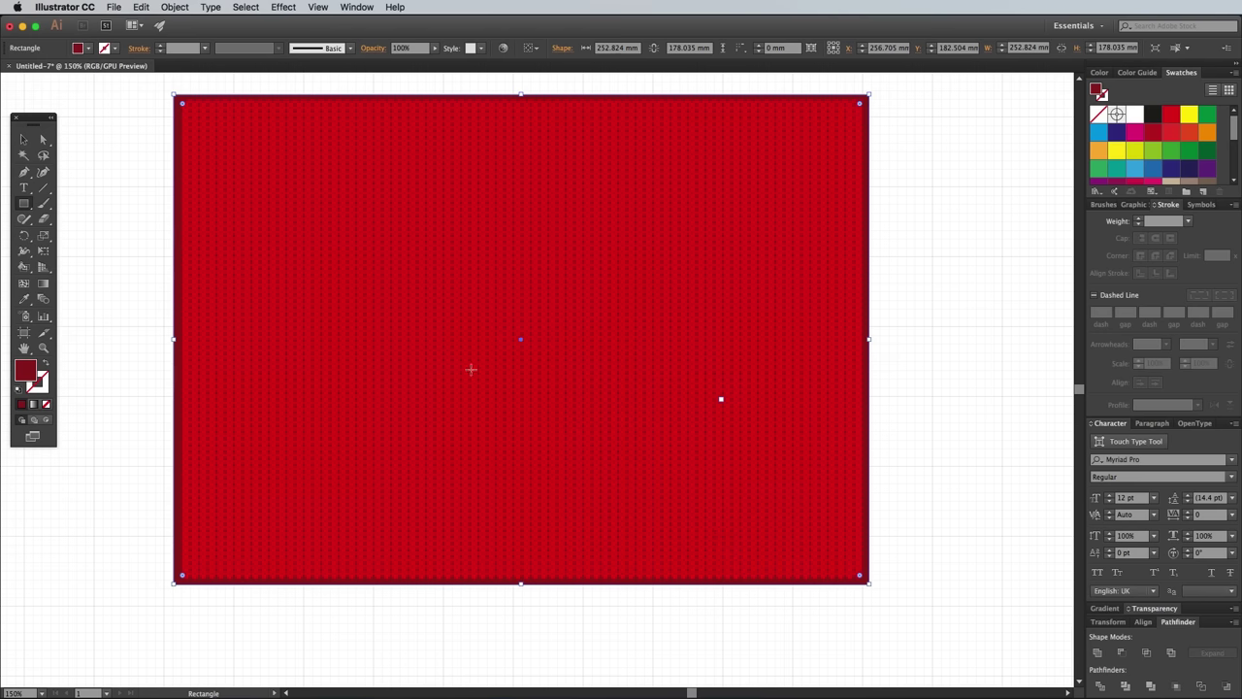
pyautogui.click(175, 8)
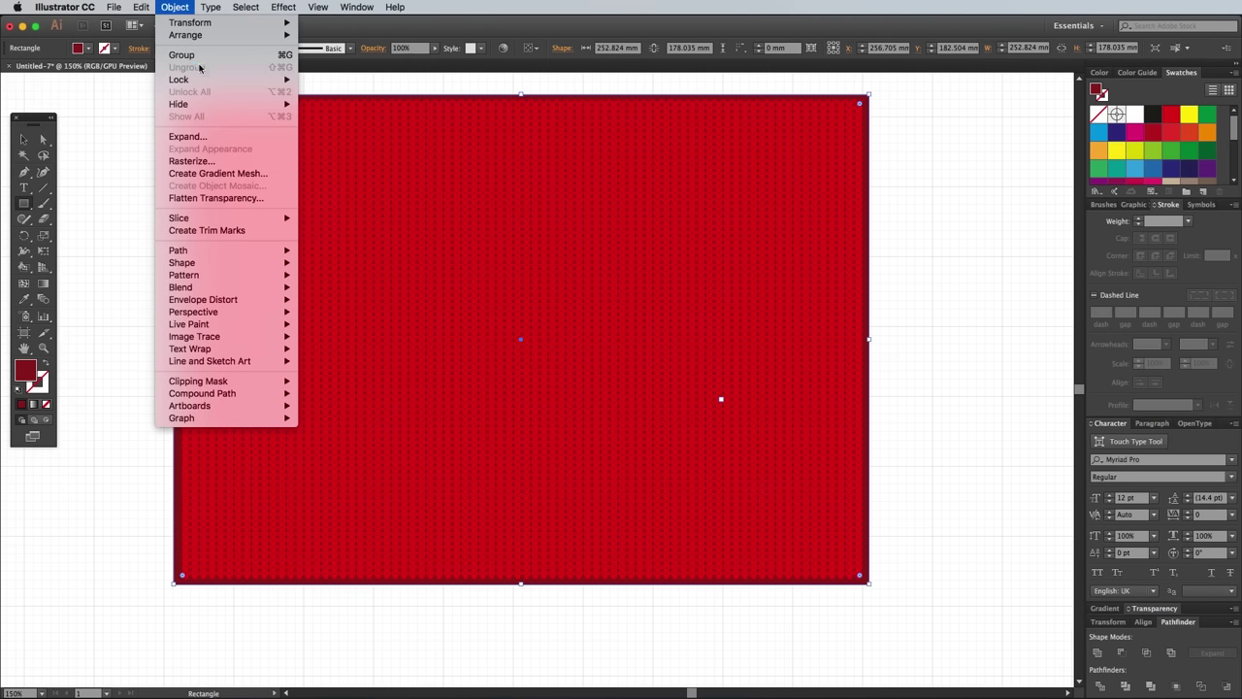
pyautogui.moveTo(203, 81)
pyautogui.click(330, 80)
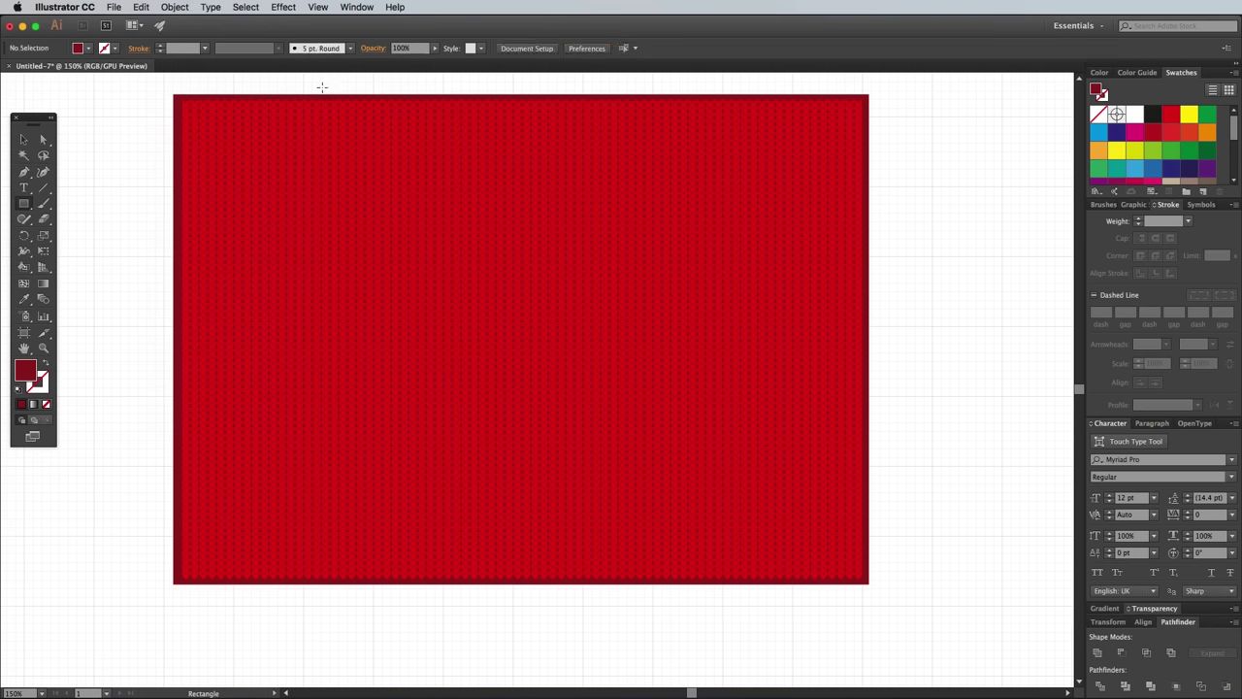
# - Marquee-select all the stitches and make them a Live Paint group, then deselect
pyautogui.click(23, 138)
pyautogui.moveTo(165, 89); pyautogui.dragTo(898, 613)
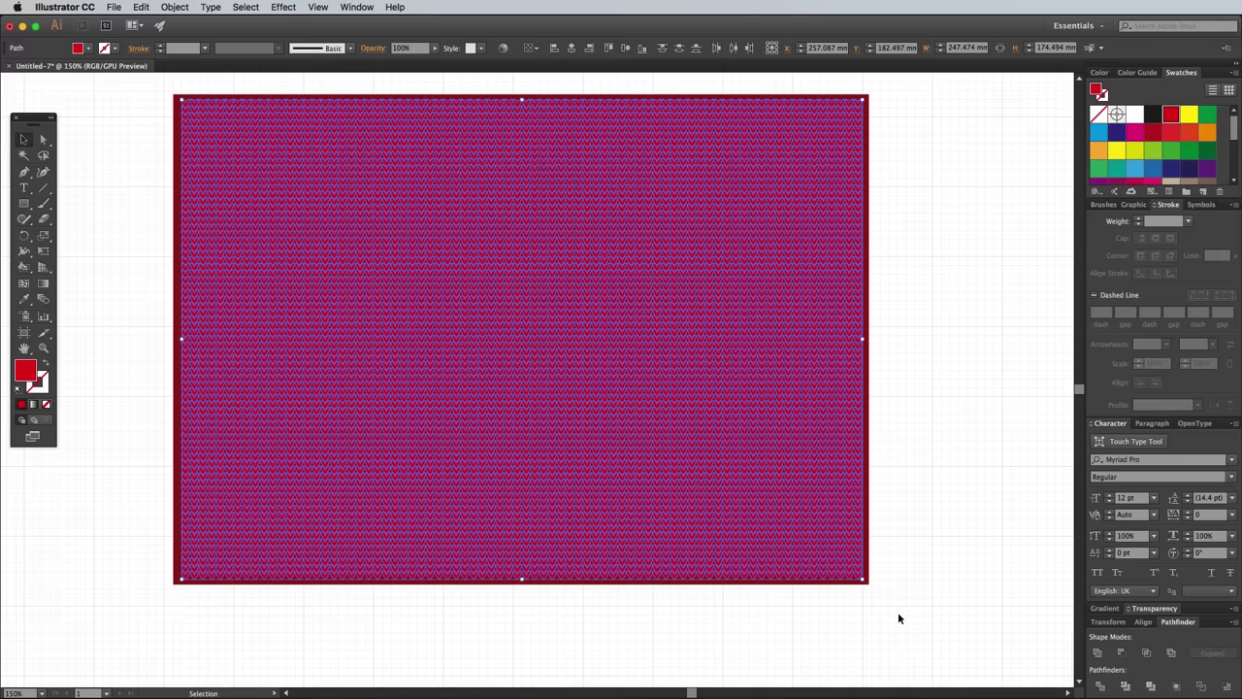
pyautogui.click(23, 268)
pyautogui.click(265, 219)
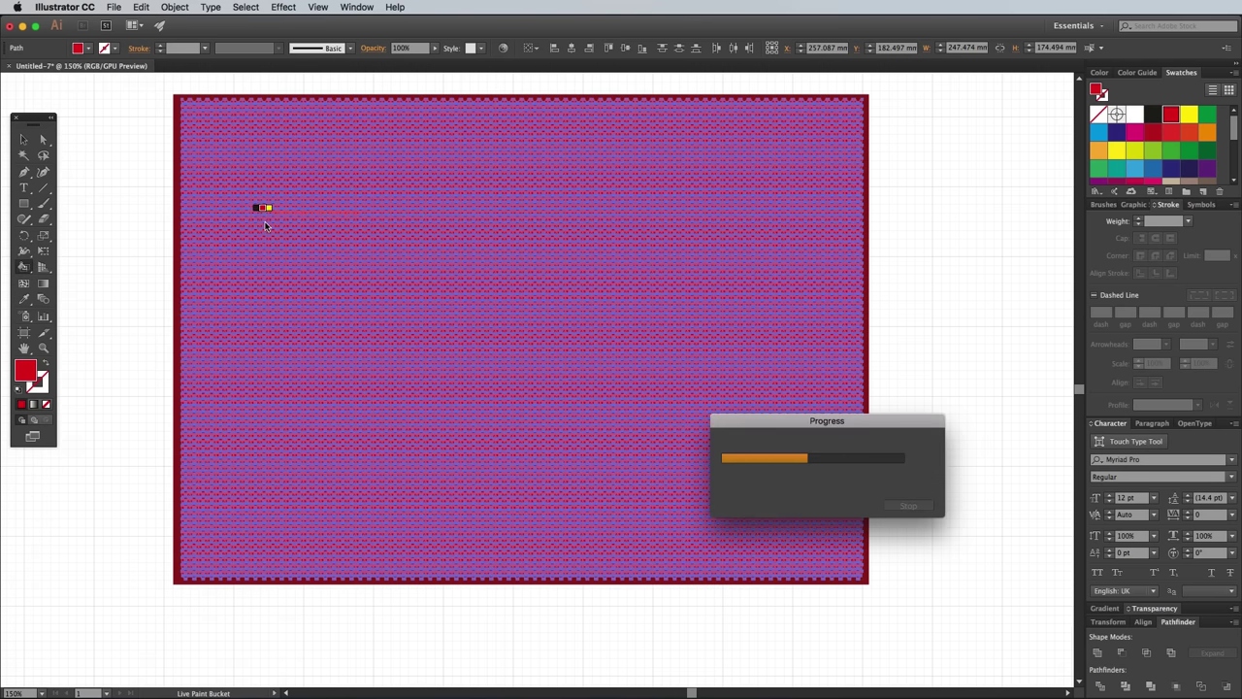
pyautogui.click(142, 215)
# - Paint the top row of stitches white with the Live Paint Bucket, starting at the top-left corner
pyautogui.press('k')
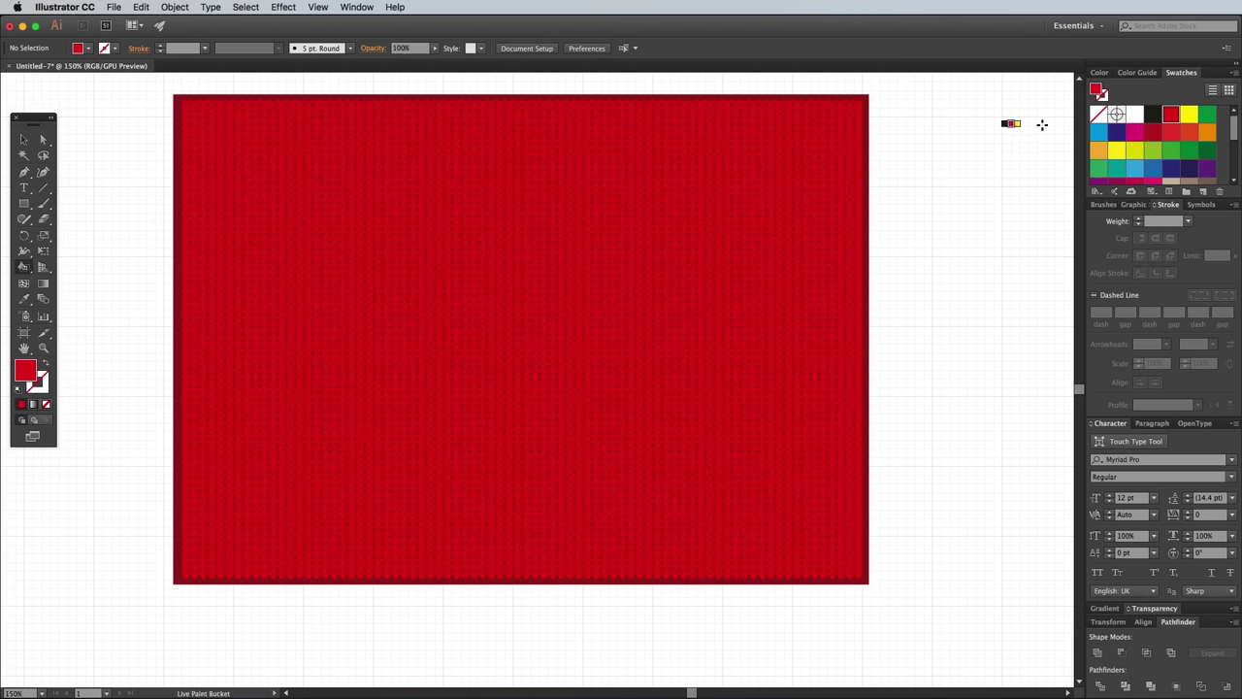
pyautogui.press('Left')
pyautogui.press('Left')
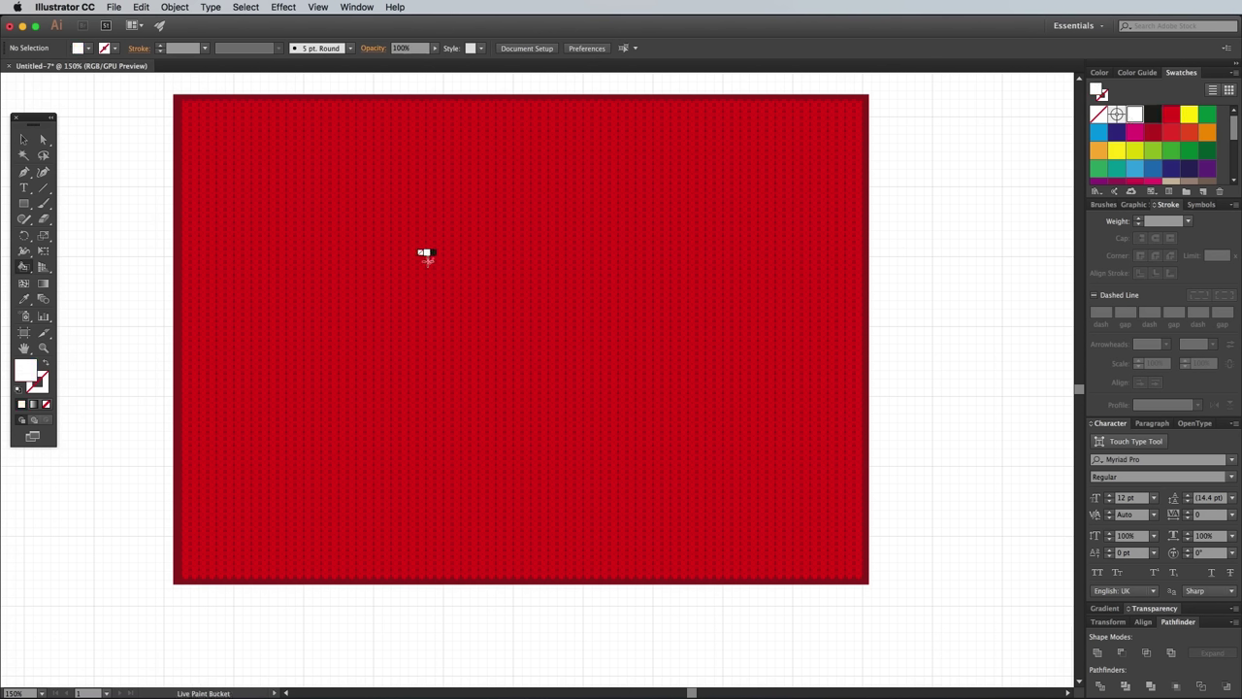
pyautogui.press('super+equal')
pyautogui.press('super+equal')
pyautogui.press('super+equal')
pyautogui.moveTo(294, 183); pyautogui.dragTo(731, 527)
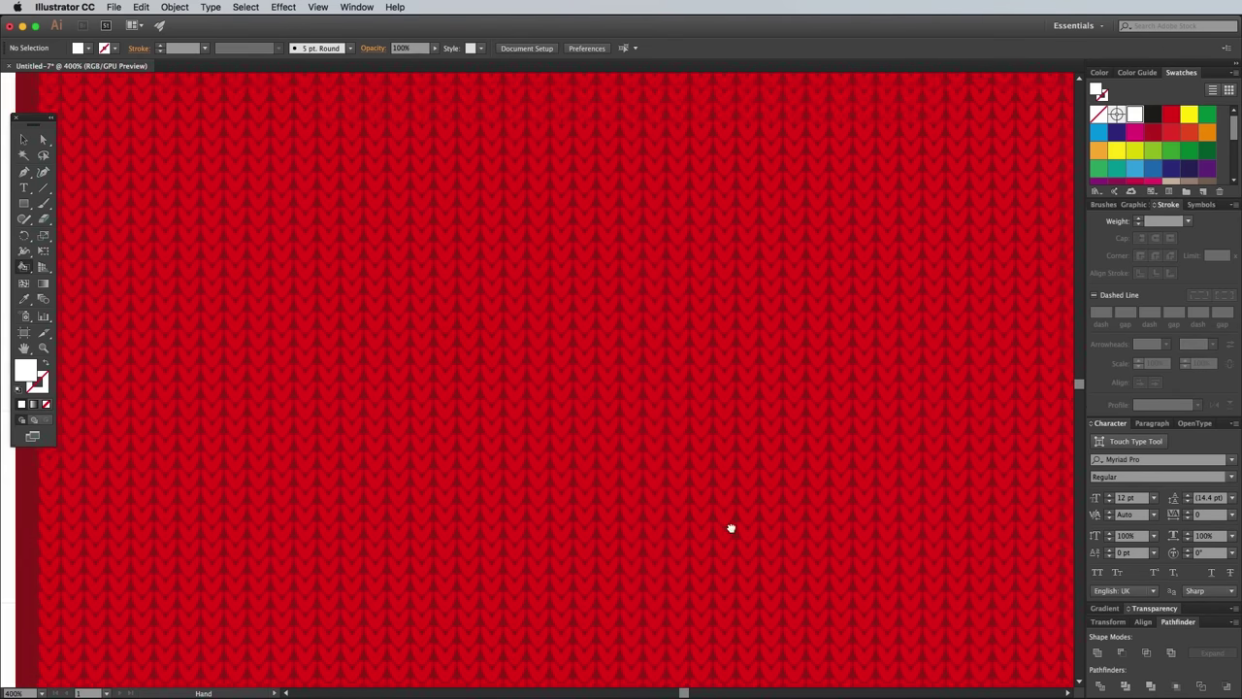
pyautogui.moveTo(413, 324); pyautogui.dragTo(557, 502)
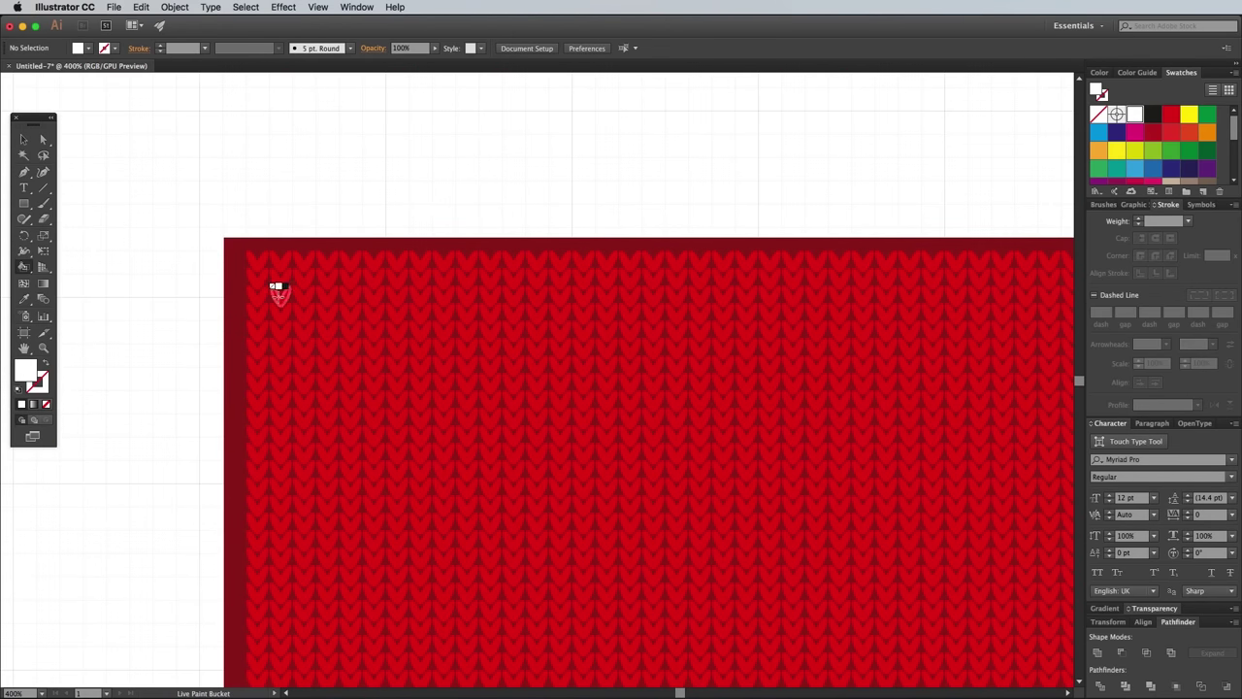
pyautogui.moveTo(290, 296); pyautogui.dragTo(1010, 297)
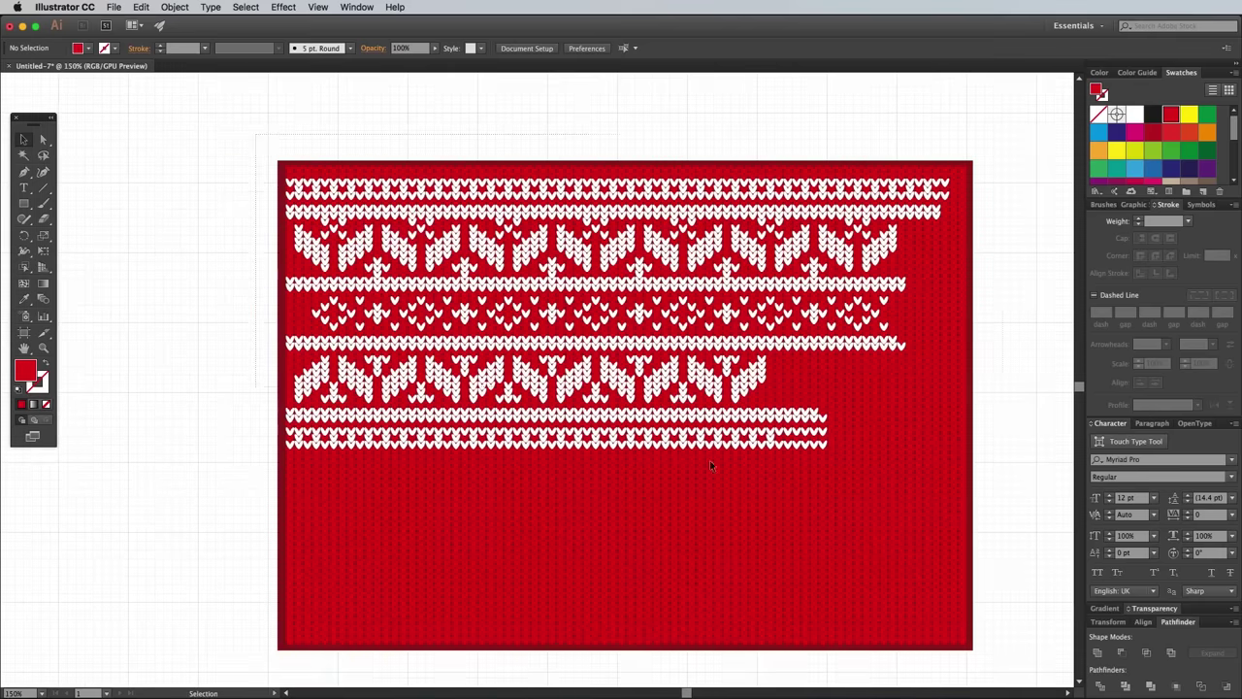
# - Expand the Live Paint knit pattern into plain shapes
pyautogui.click(709, 460)
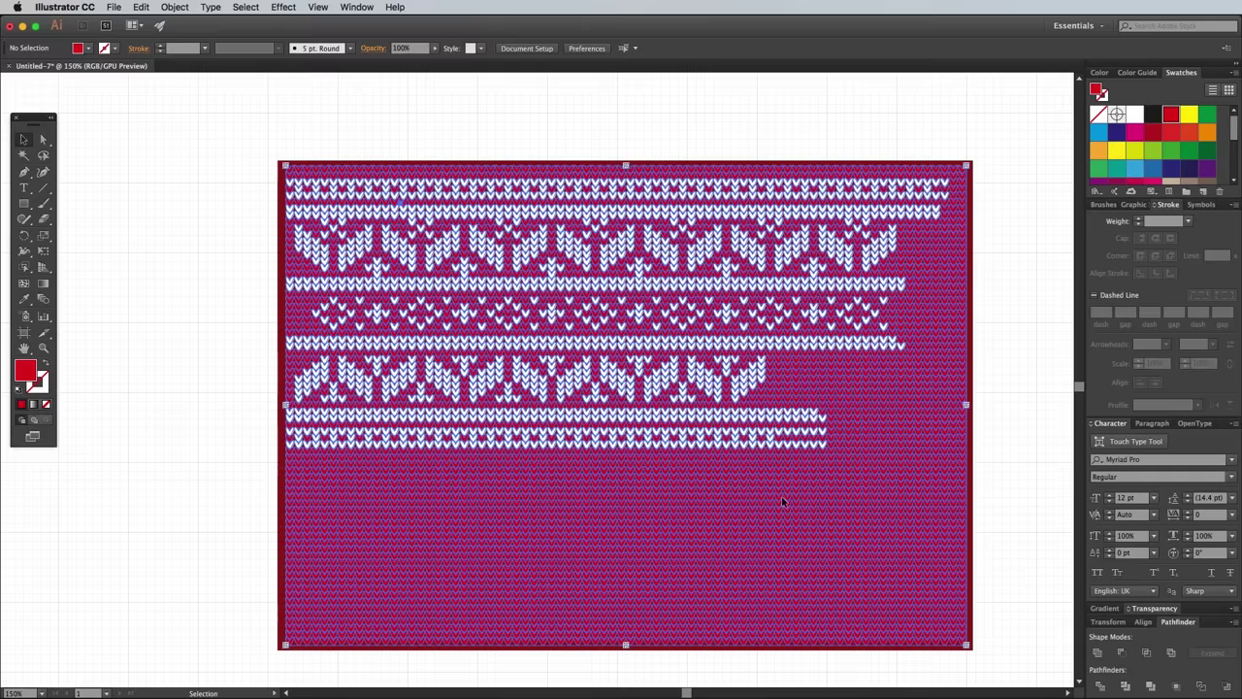
pyautogui.click(175, 7)
pyautogui.click(182, 131)
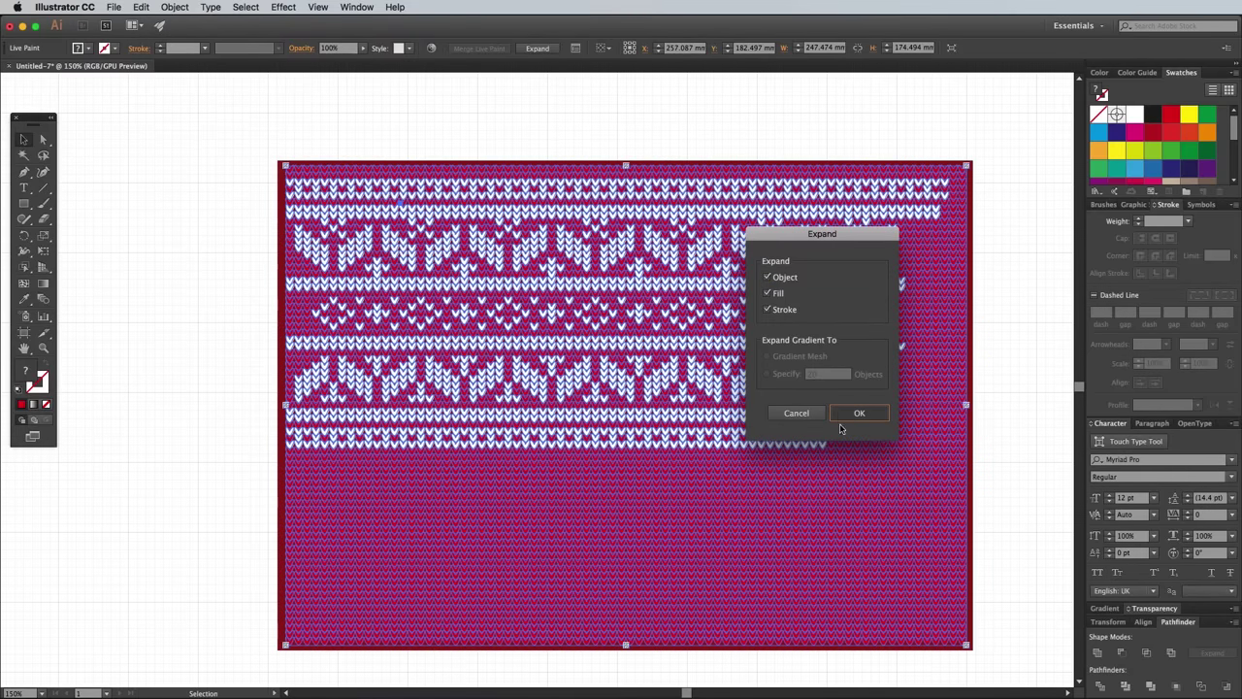
pyautogui.press('Return')
# - Ungroup the expanded artwork twice and deselect everything
pyautogui.click(553, 362)
pyautogui.rightClick(542, 282)
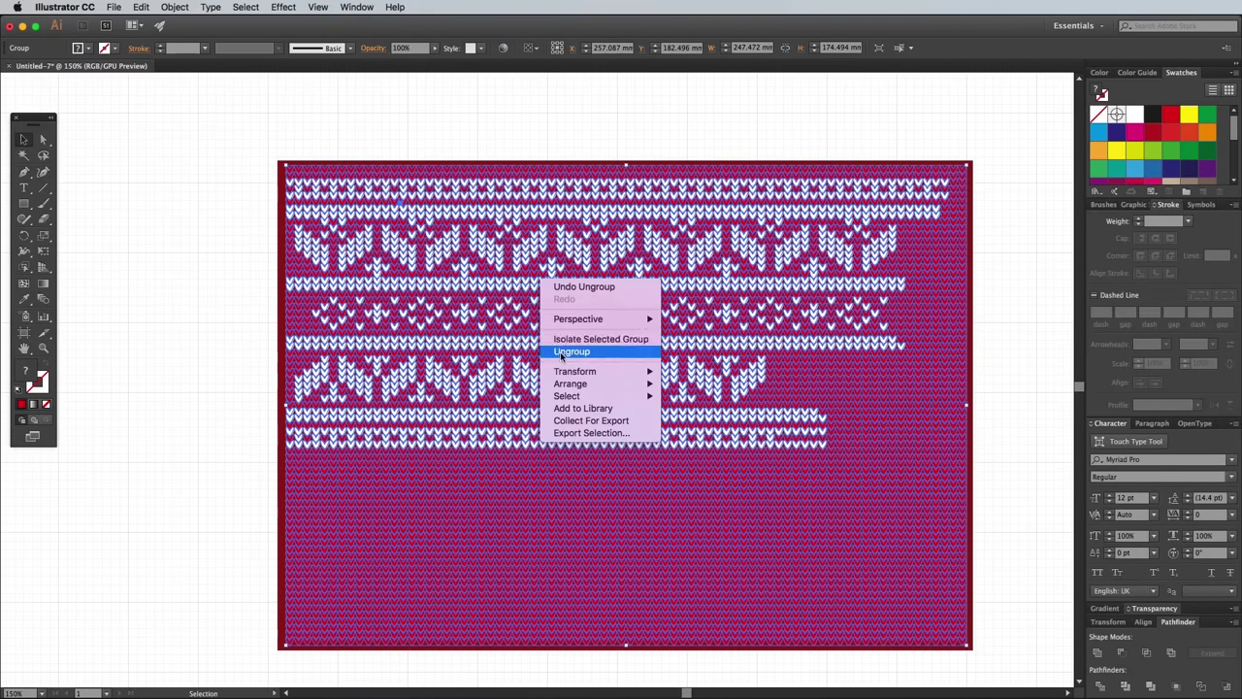
pyautogui.click(563, 353)
pyautogui.rightClick(547, 288)
pyautogui.click(225, 259)
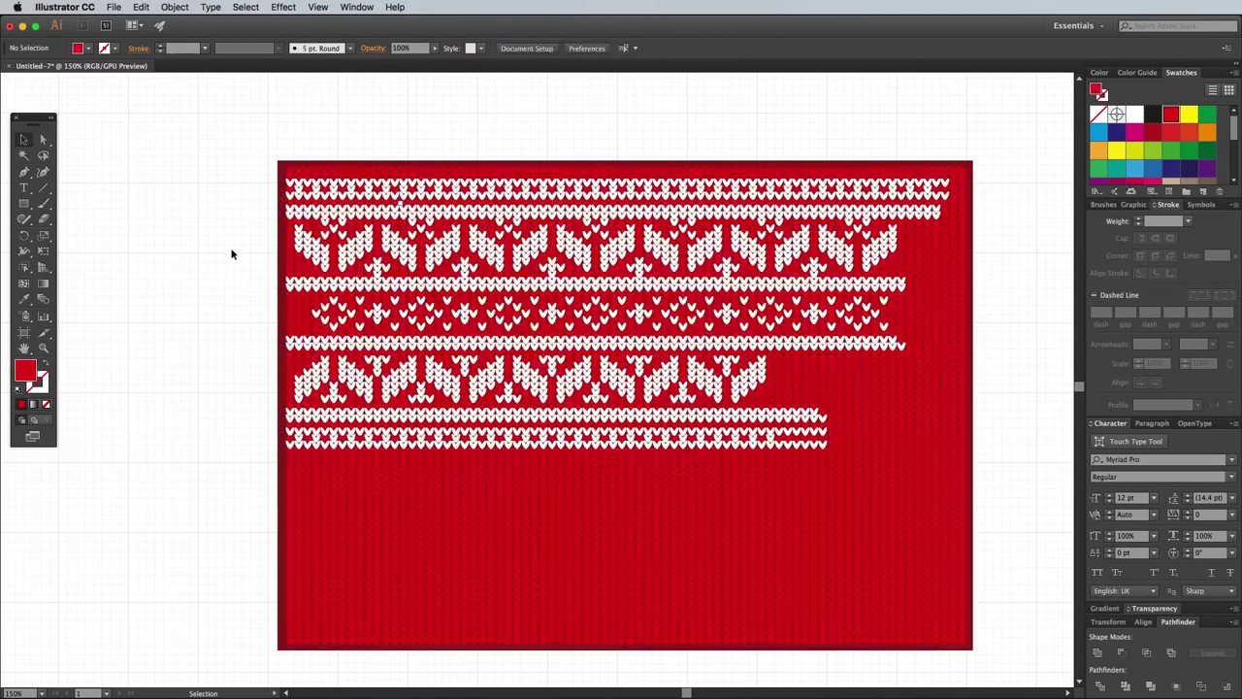
# - Zoom in to 300% on the upper-left of the artwork and bring up the View menu
pyautogui.press('super+equal')
pyautogui.press('super+equal')
pyautogui.scroll(5, 582, 388)
pyautogui.hscroll(-4, 582, 388)
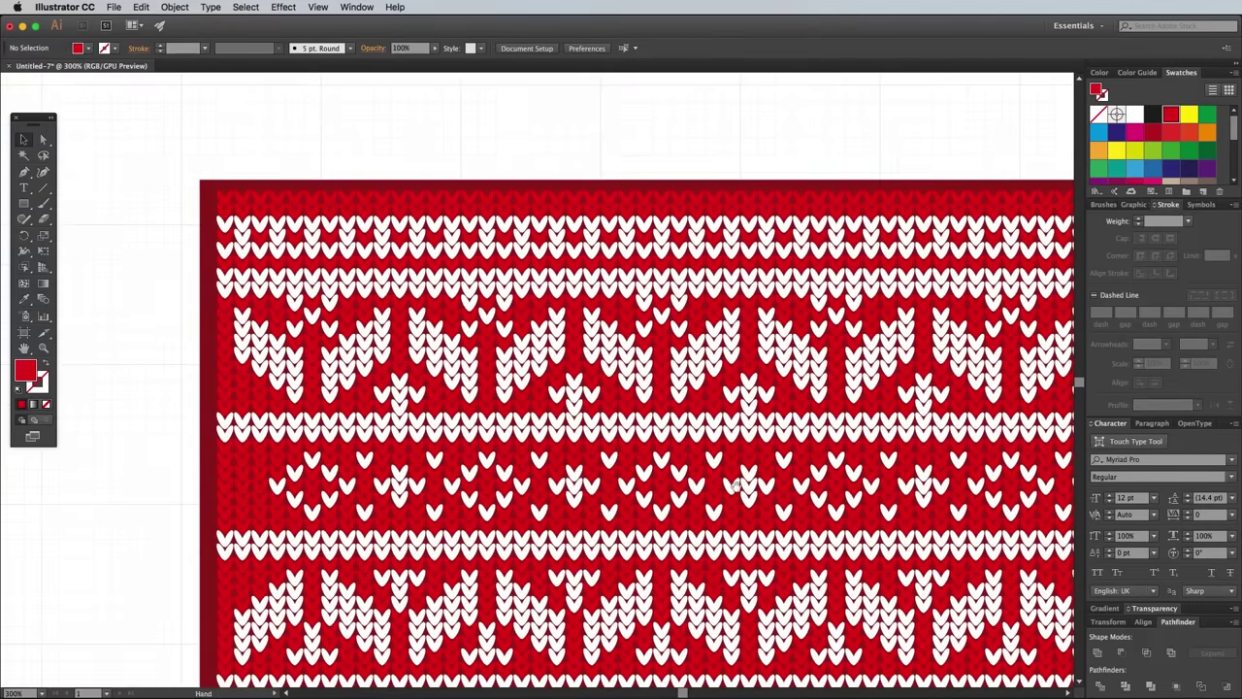
pyautogui.click(185, 13)
pyautogui.click(200, 93)
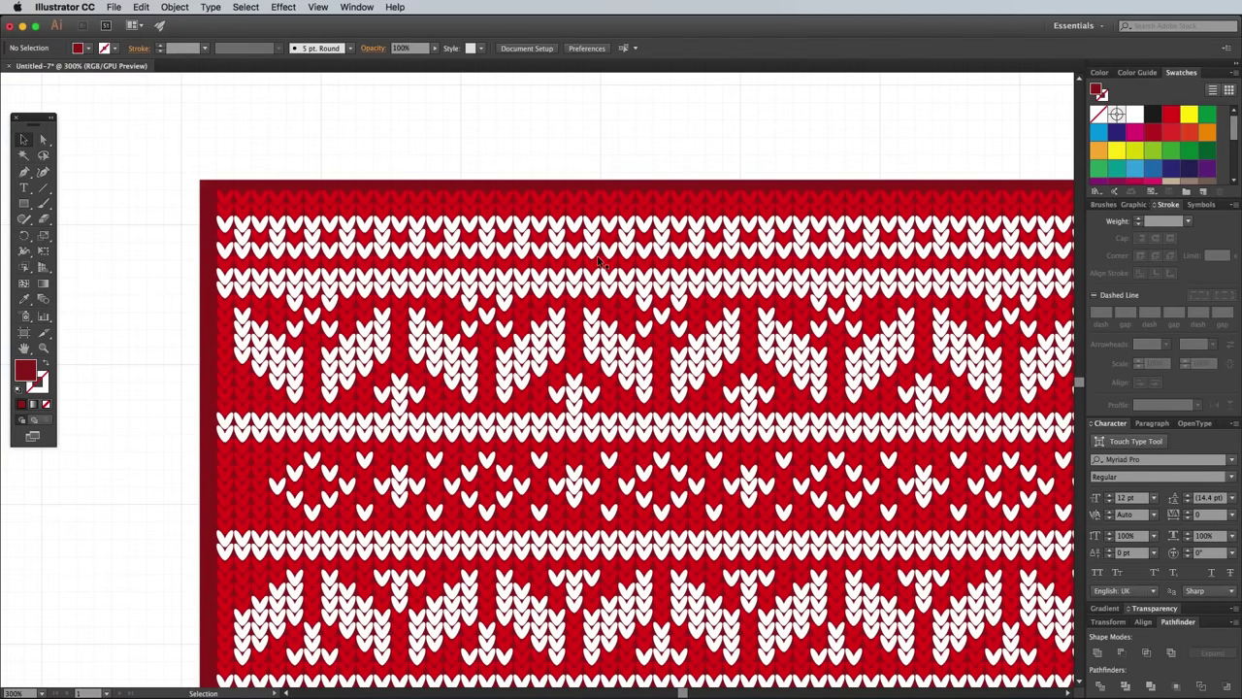
pyautogui.click(319, 7)
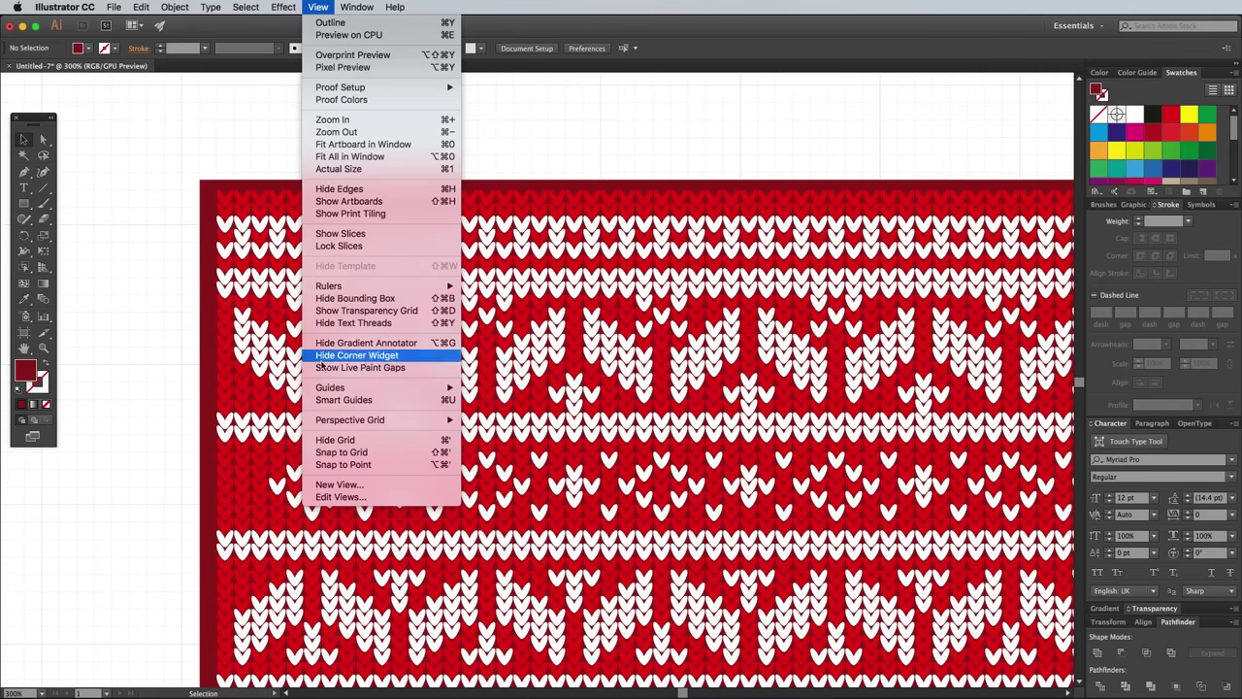
# - Turn on Smart Guides and draw a blue-filled square over the pattern's top-left area
pyautogui.click(338, 400)
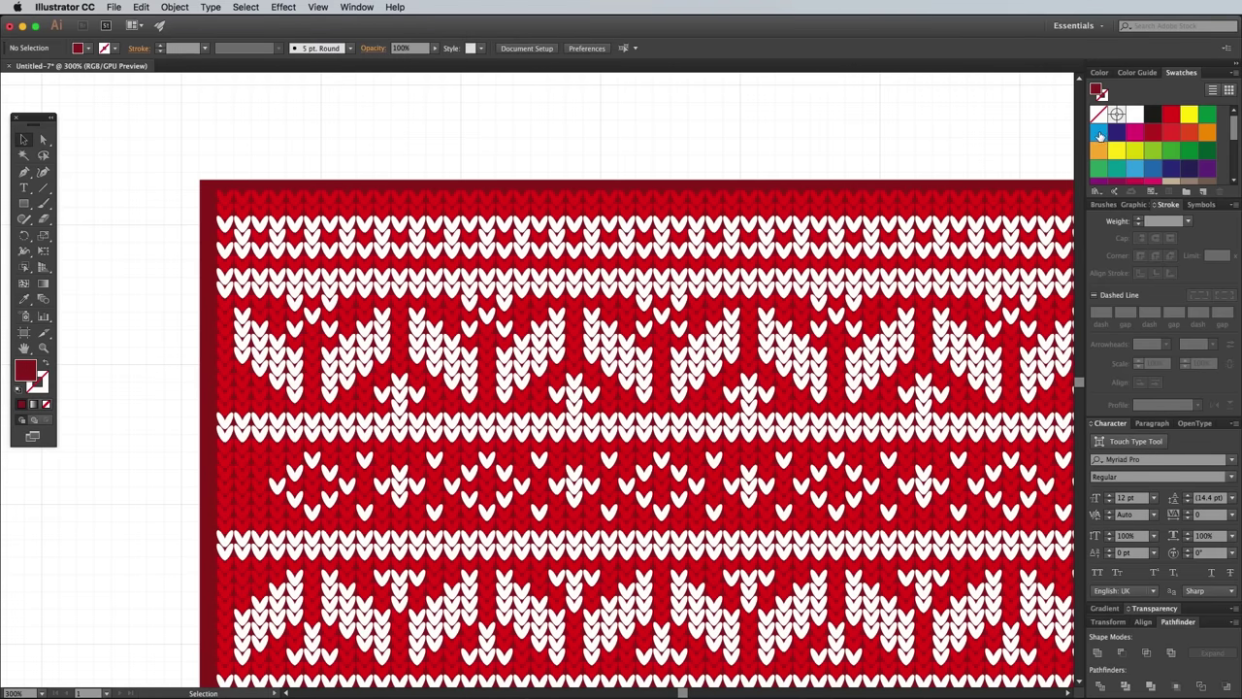
pyautogui.click(1100, 135)
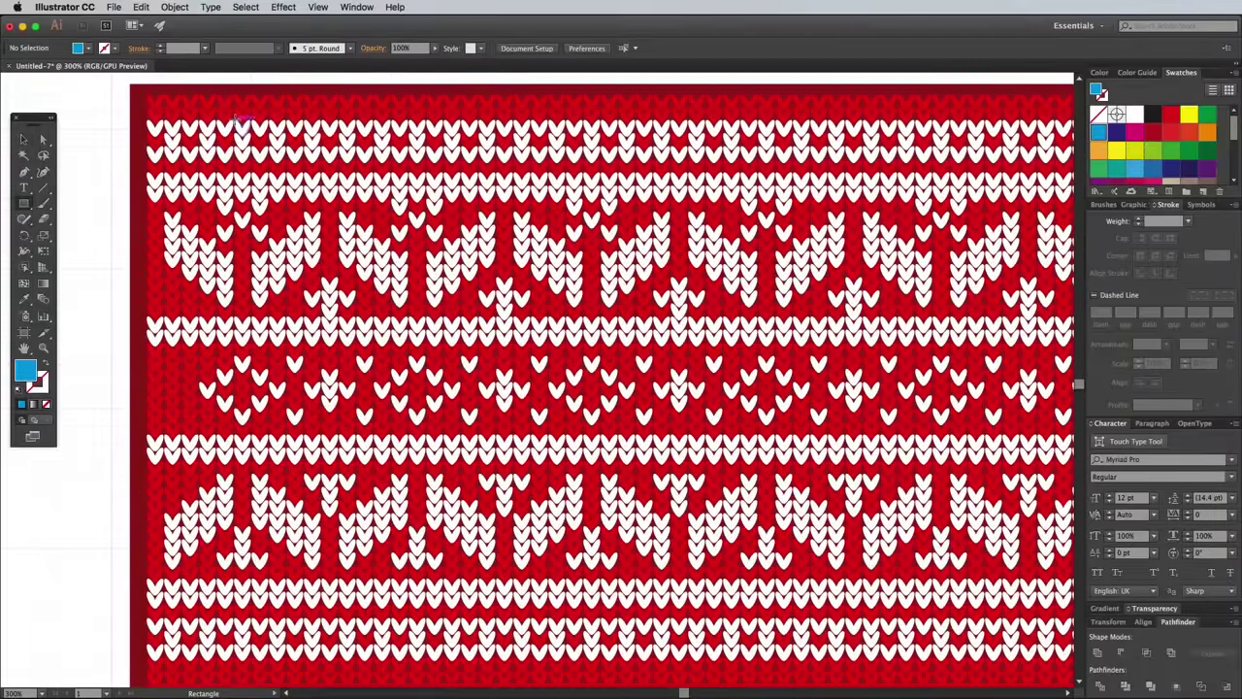
pyautogui.moveTo(236, 120); pyautogui.dragTo(767, 648)
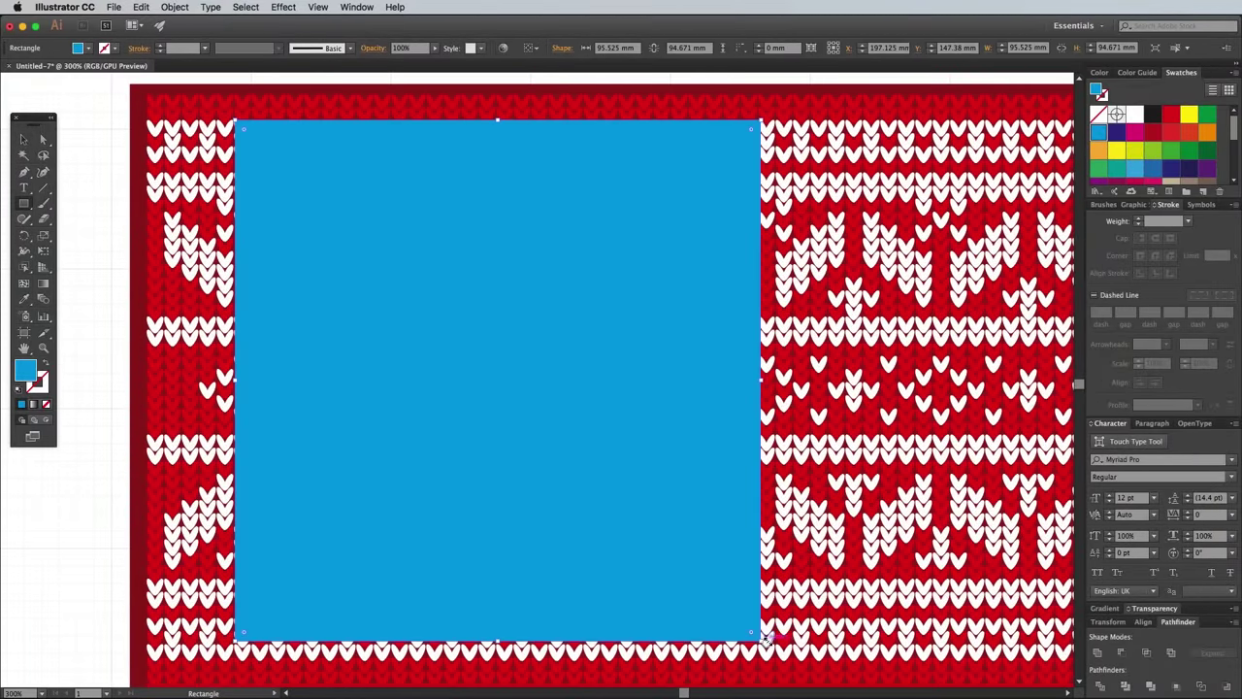
# - In Outline view at 800% zoom, snap the square's top-left corner to a stitch
pyautogui.press('super+equal')
pyautogui.press('super+equal')
pyautogui.press('super+equal')
pyautogui.moveTo(347, 358); pyautogui.dragTo(677, 571)
pyautogui.scroll(10, 677, 570)
pyautogui.hscroll(-15, 677, 571)
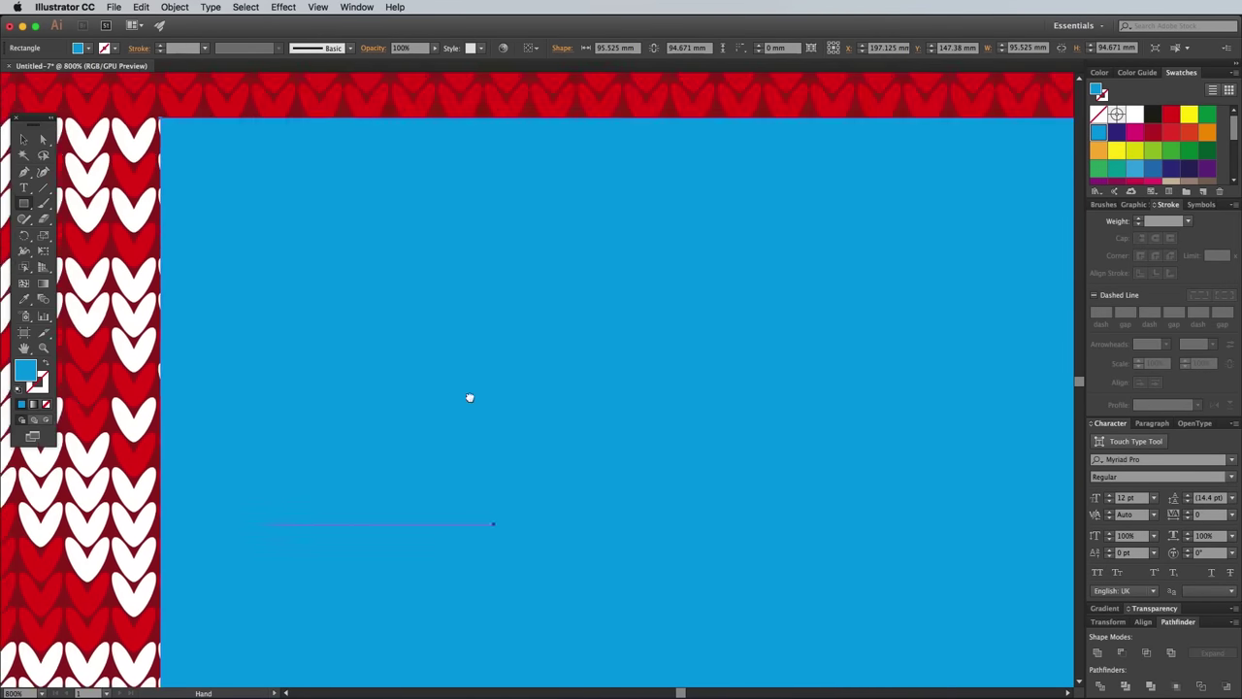
pyautogui.press('super+equal')
pyautogui.press('super+equal')
pyautogui.press('super+equal')
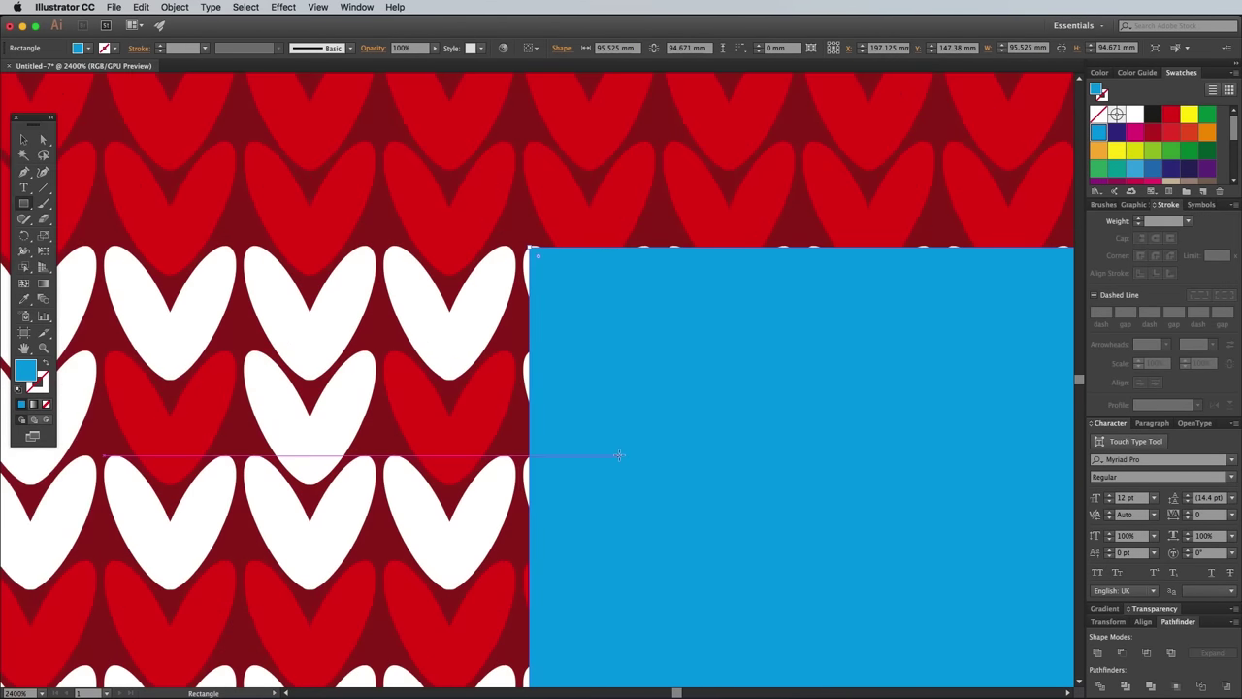
pyautogui.press('super+y')
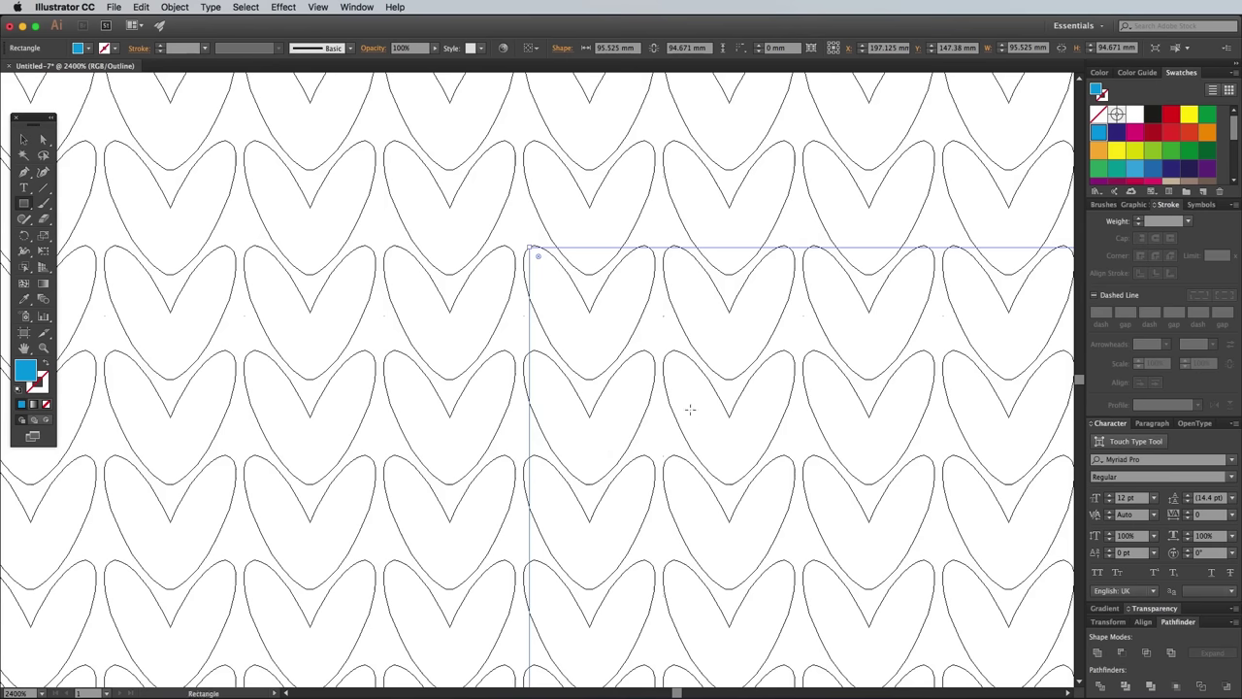
pyautogui.press('v')
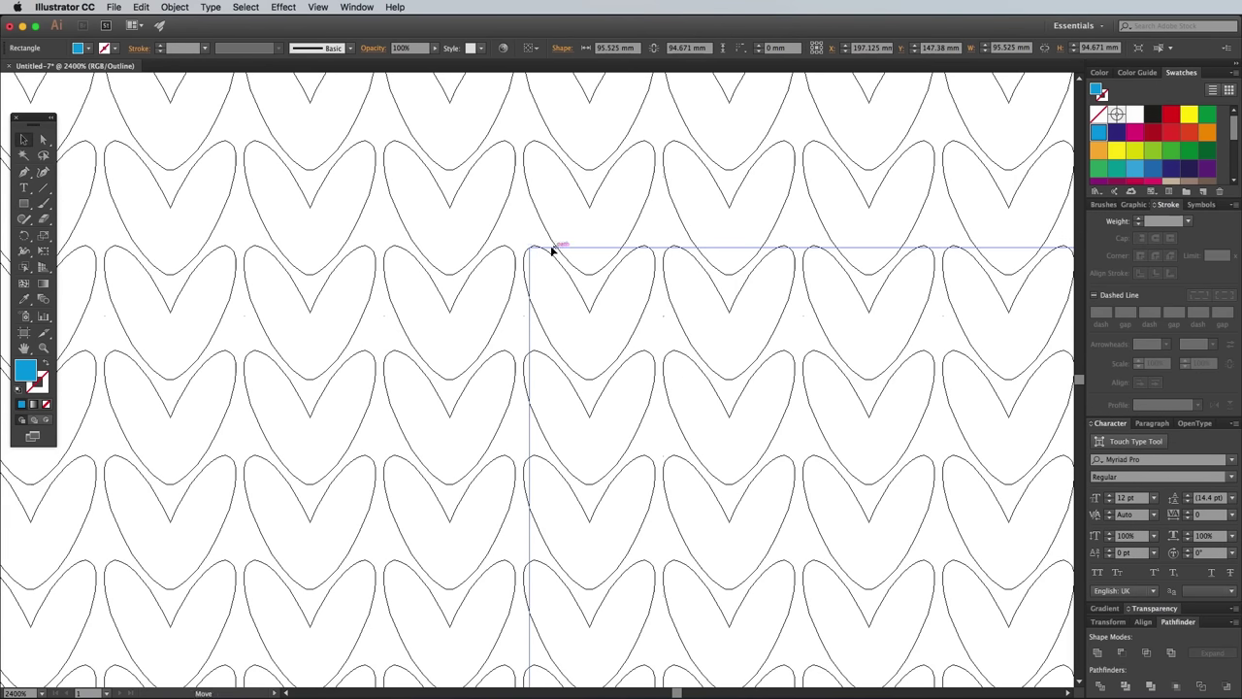
pyautogui.moveTo(550, 250); pyautogui.dragTo(551, 254)
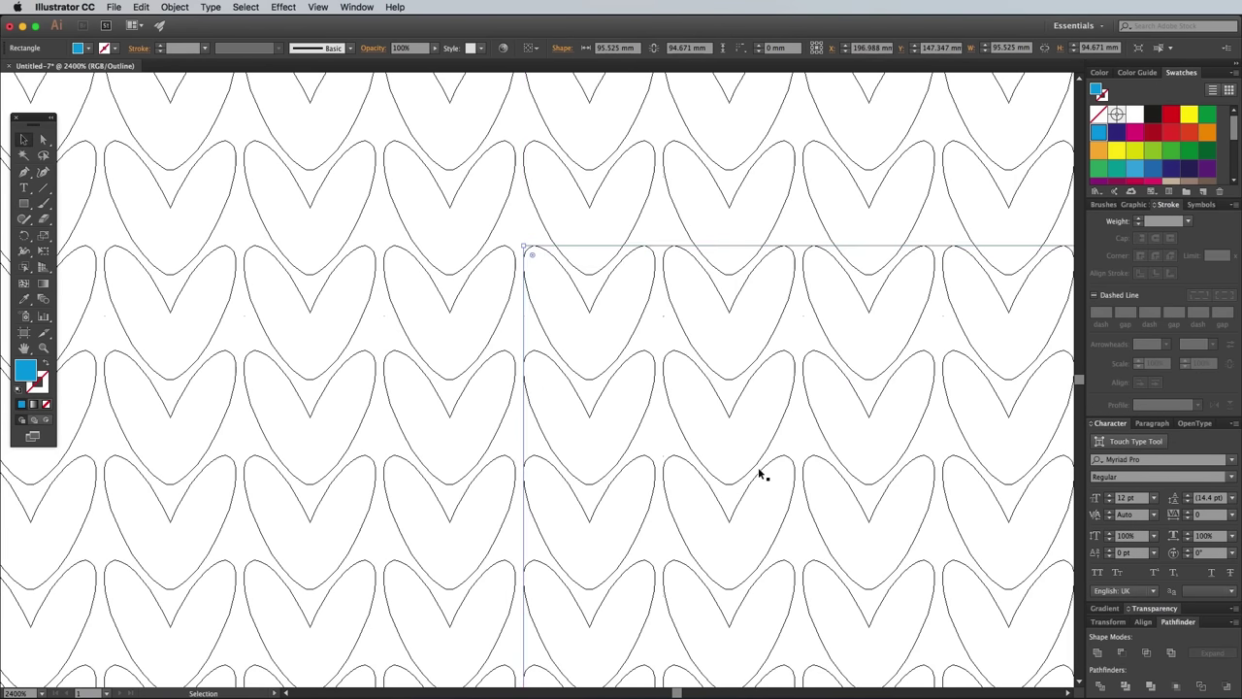
# - Resize the square to 95.25 × 90.488 mm on the stitch repeat, restoring its solid blue fill
pyautogui.press('super+equal')
pyautogui.hotkey('shift', 'x')
pyautogui.moveTo(891, 580); pyautogui.dragTo(887, 570)
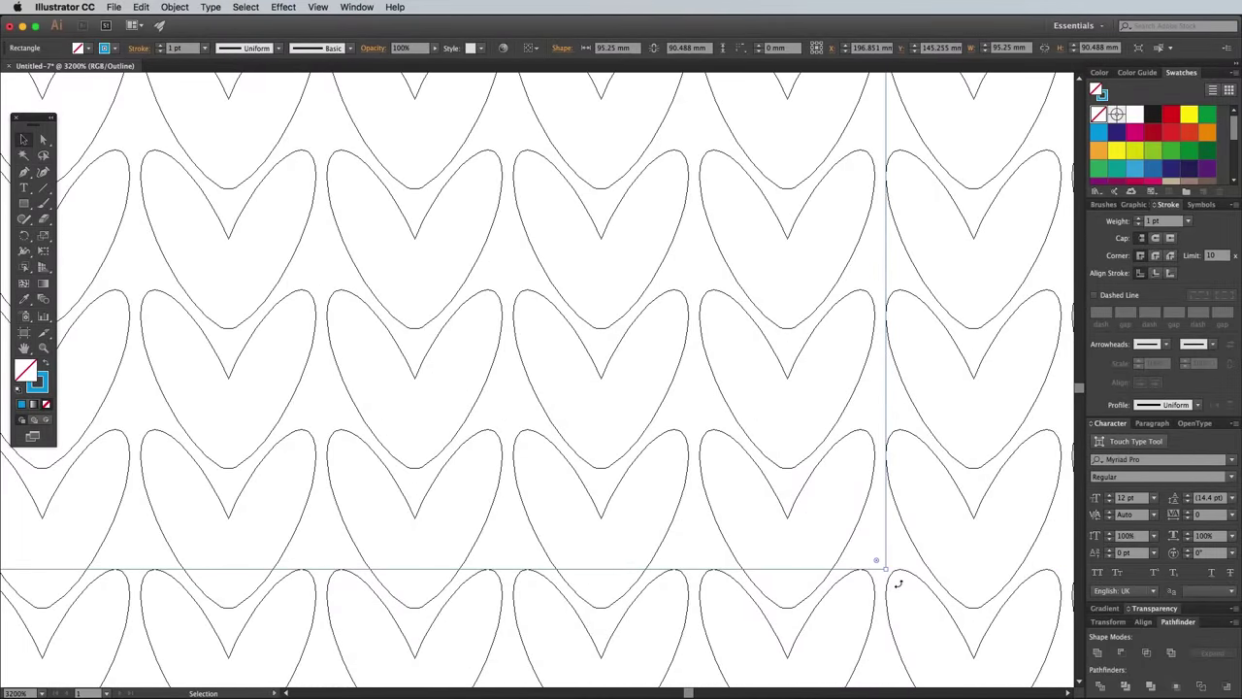
pyautogui.press('super+y')
pyautogui.hotkey('shift', 'x')
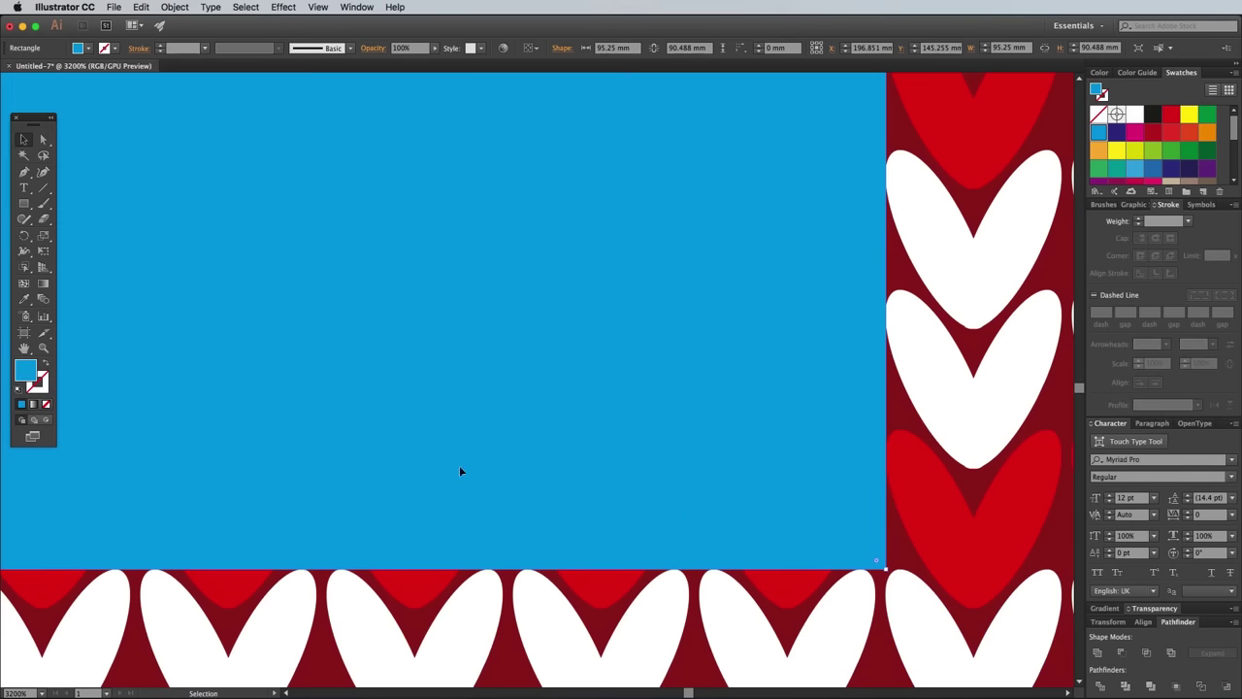
pyautogui.press('super+minus')
pyautogui.press('super+minus')
pyautogui.press('super+minus')
pyautogui.press('super+minus')
pyautogui.press('super+minus')
pyautogui.press('super+minus')
pyautogui.press('super+minus')
pyautogui.press('super+minus')
pyautogui.press('super+minus')
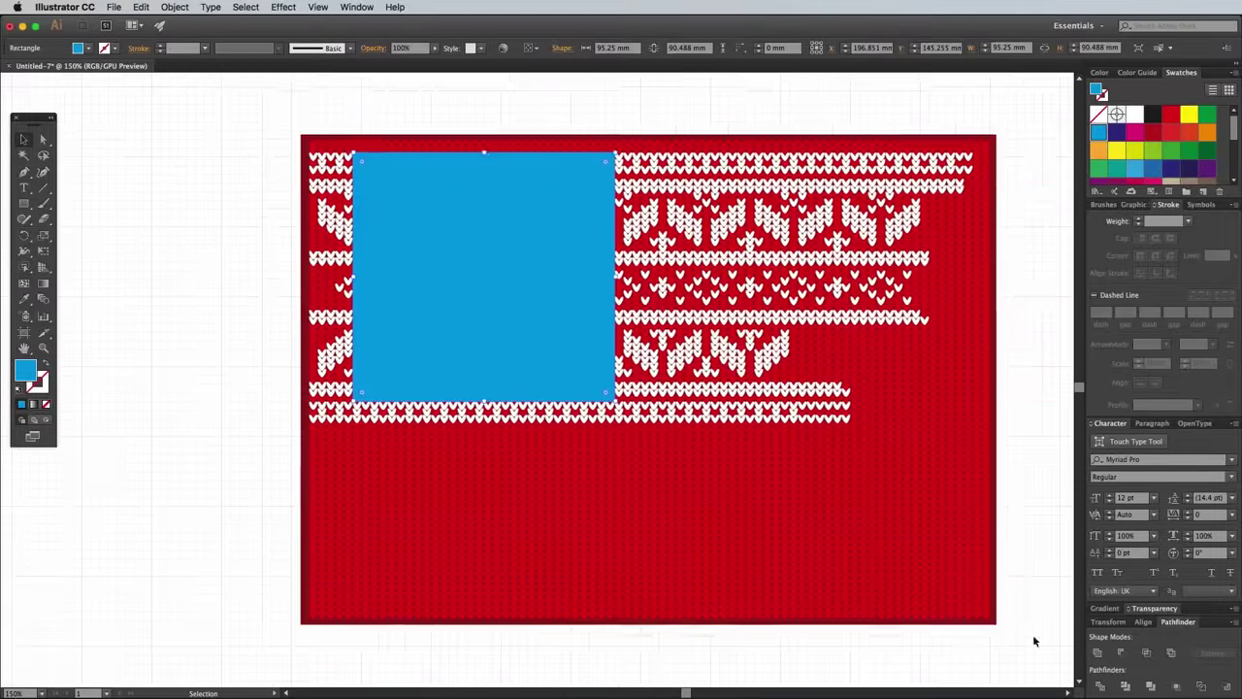
# - Select all the knit artwork and crop it to the blue square with Pathfinder Crop
pyautogui.press('super+a')
pyautogui.moveTo(1178, 621); pyautogui.dragTo(744, 299)
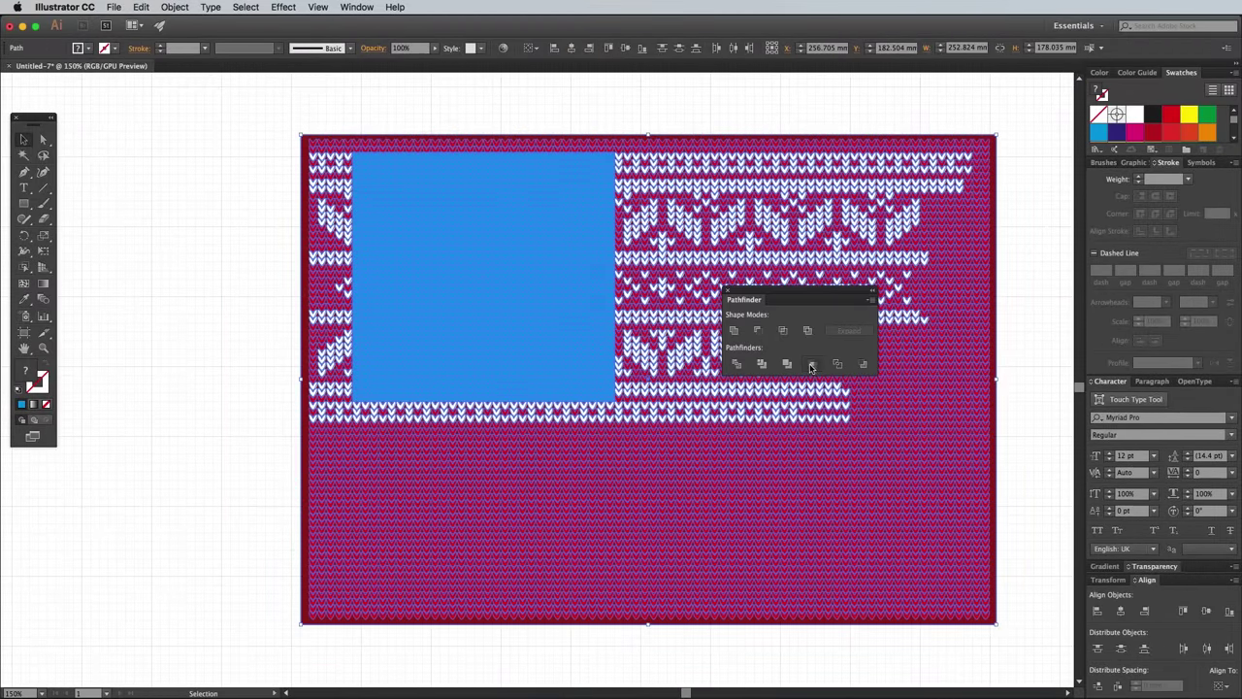
pyautogui.click(811, 365)
# - Make a pattern from the cropped tile via Object > Pattern > Make, with Dim Copies unchecked
pyautogui.click(174, 7)
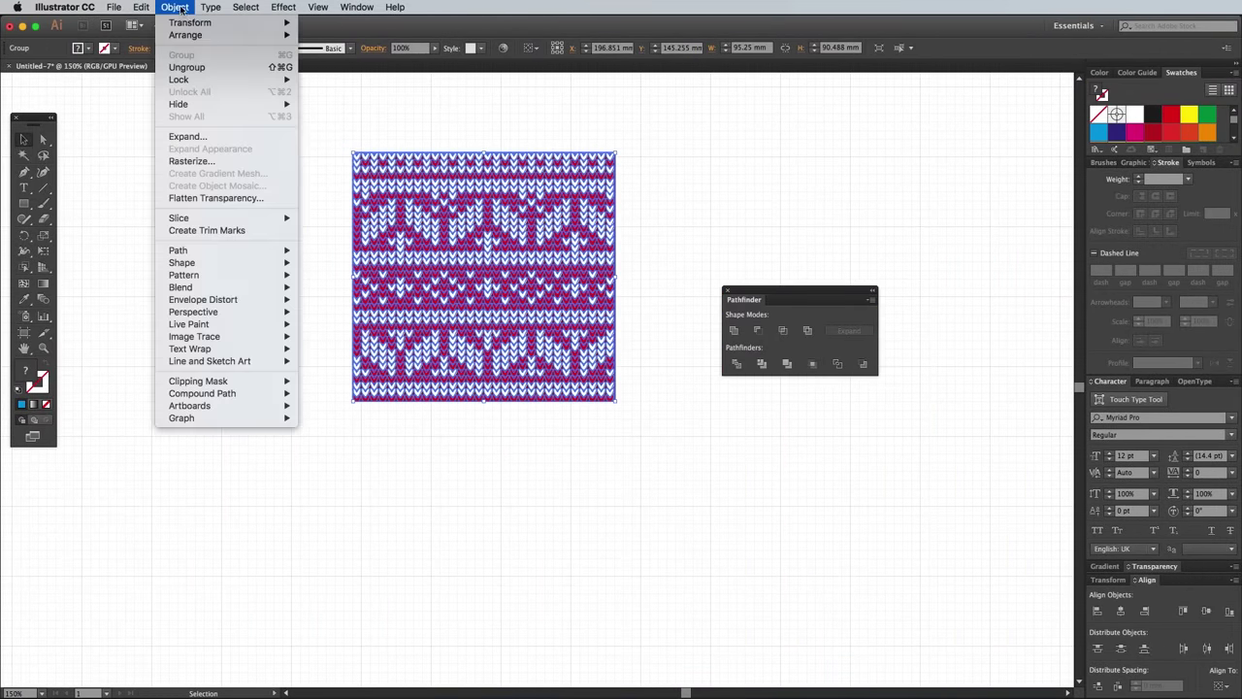
pyautogui.moveTo(229, 276)
pyautogui.click(316, 276)
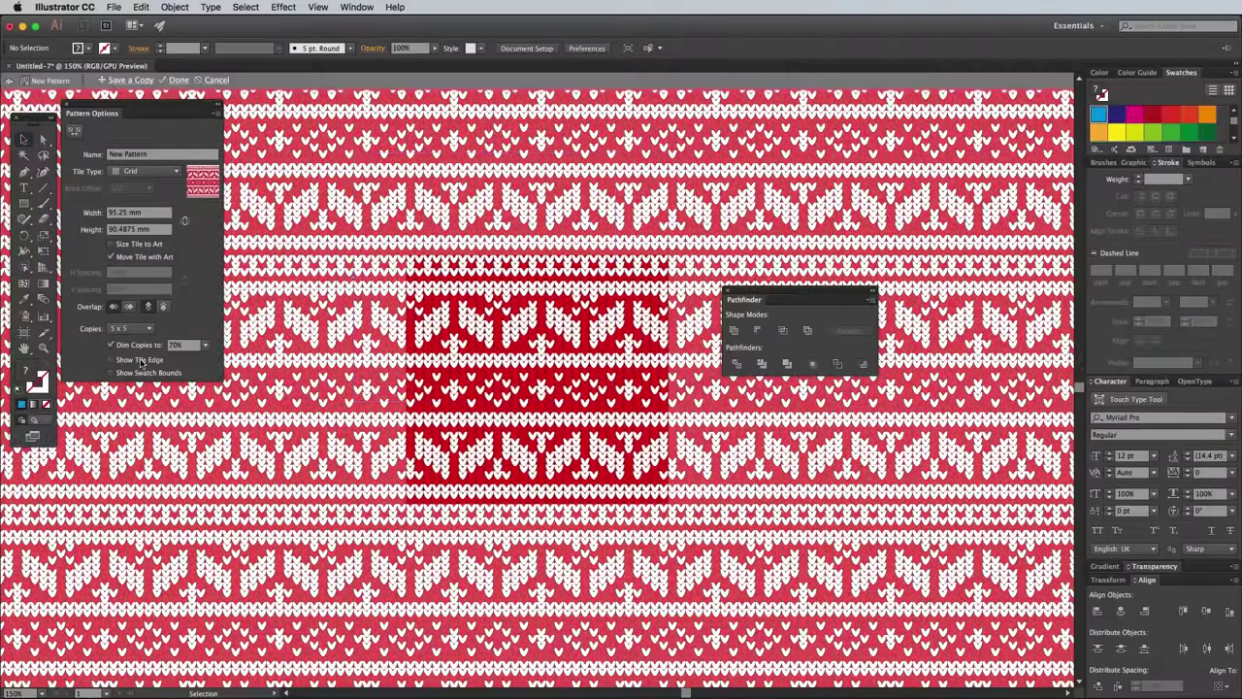
pyautogui.click(205, 344)
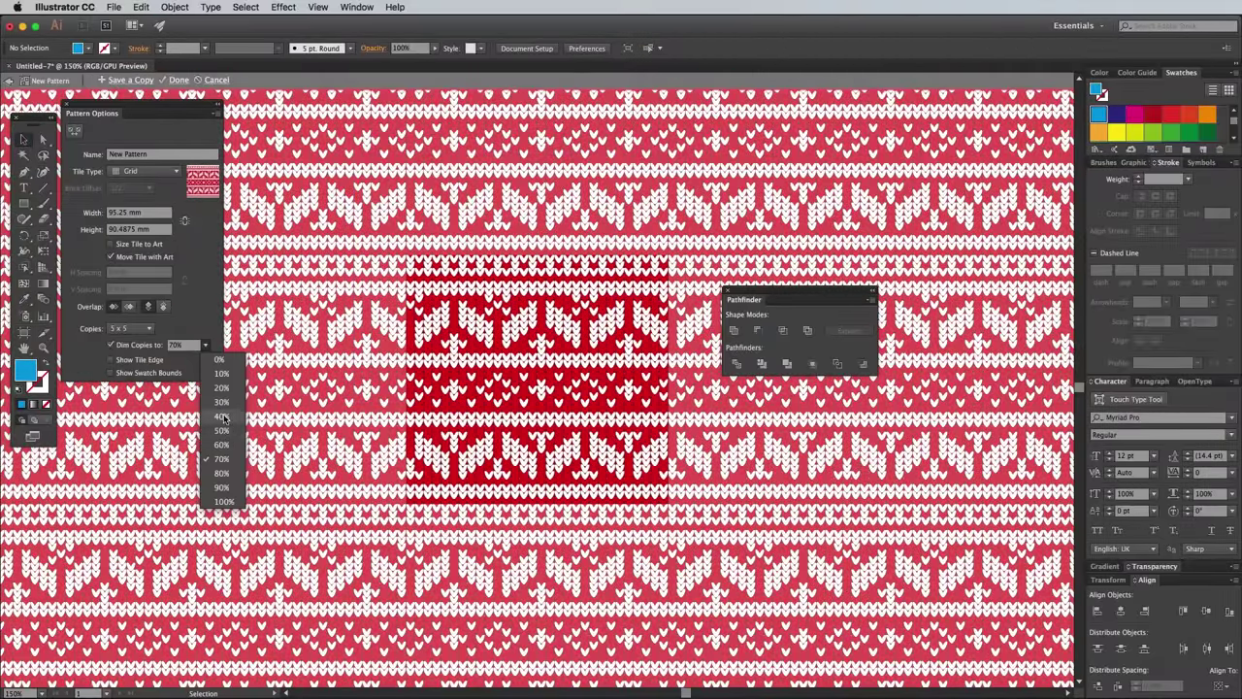
pyautogui.click(222, 430)
pyautogui.moveTo(743, 299); pyautogui.dragTo(1170, 616)
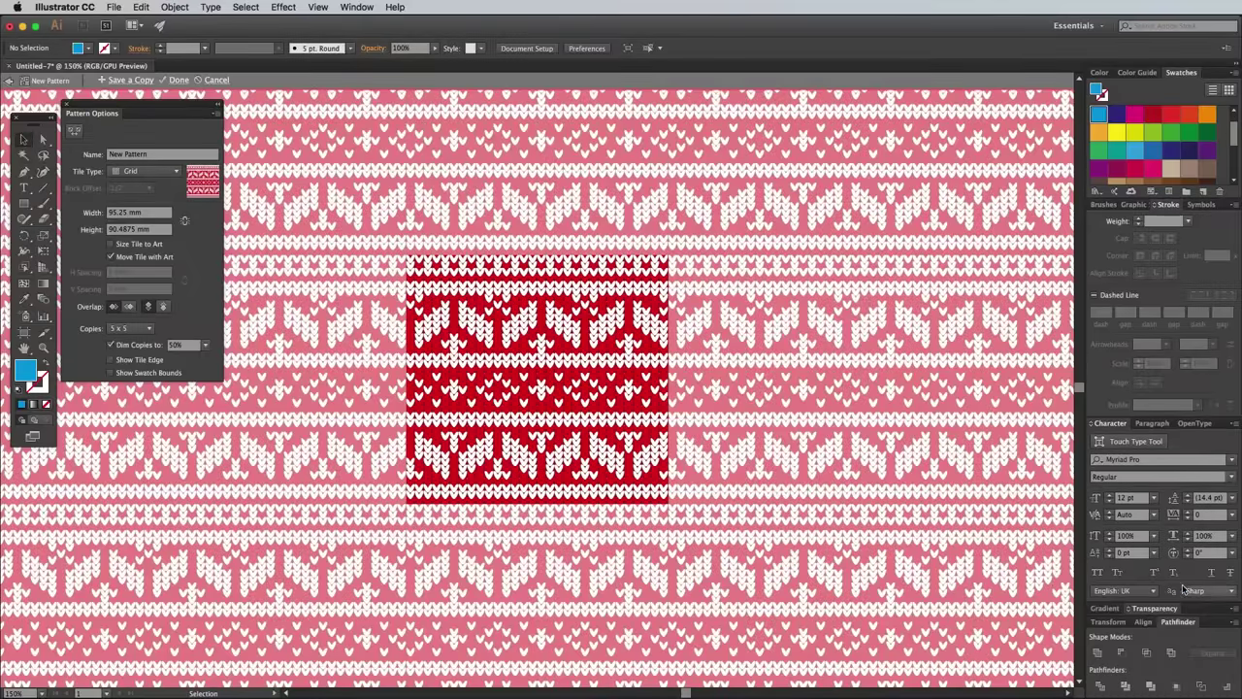
pyautogui.click(112, 344)
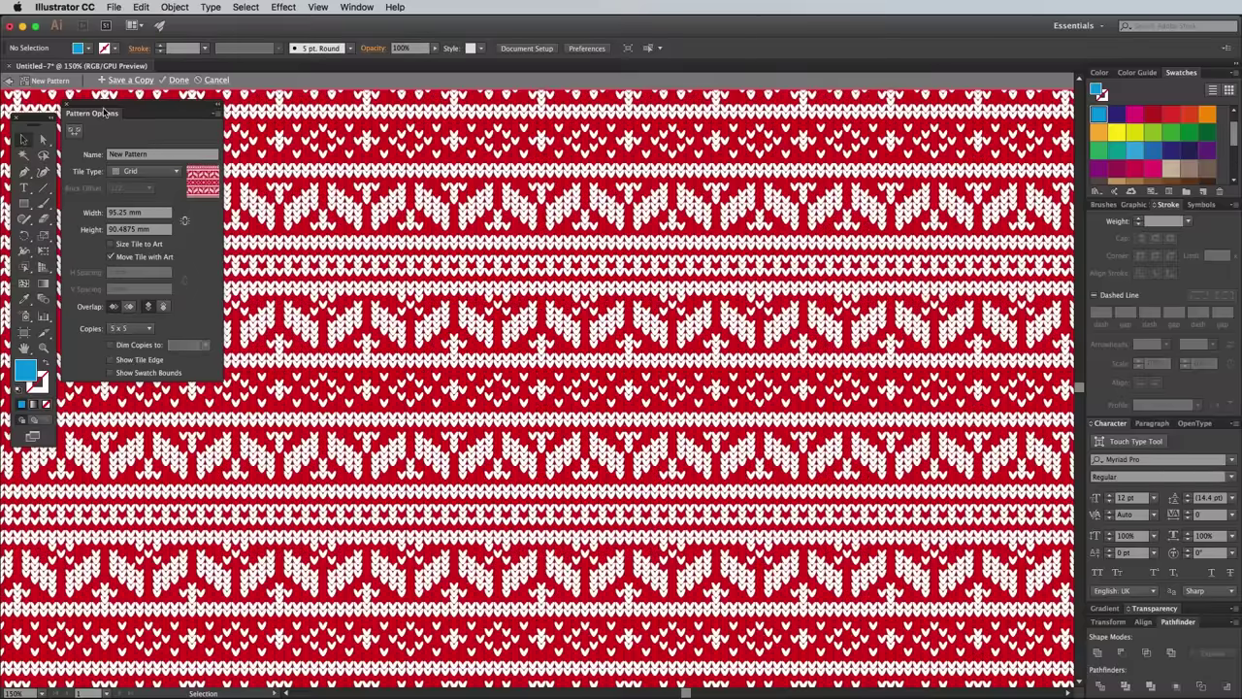
# - Finish pattern editing and fill a new 529.14 × 394.924 mm rectangle with the knit pattern swatch
pyautogui.click(179, 79)
pyautogui.press('super+minus')
pyautogui.press('super+minus')
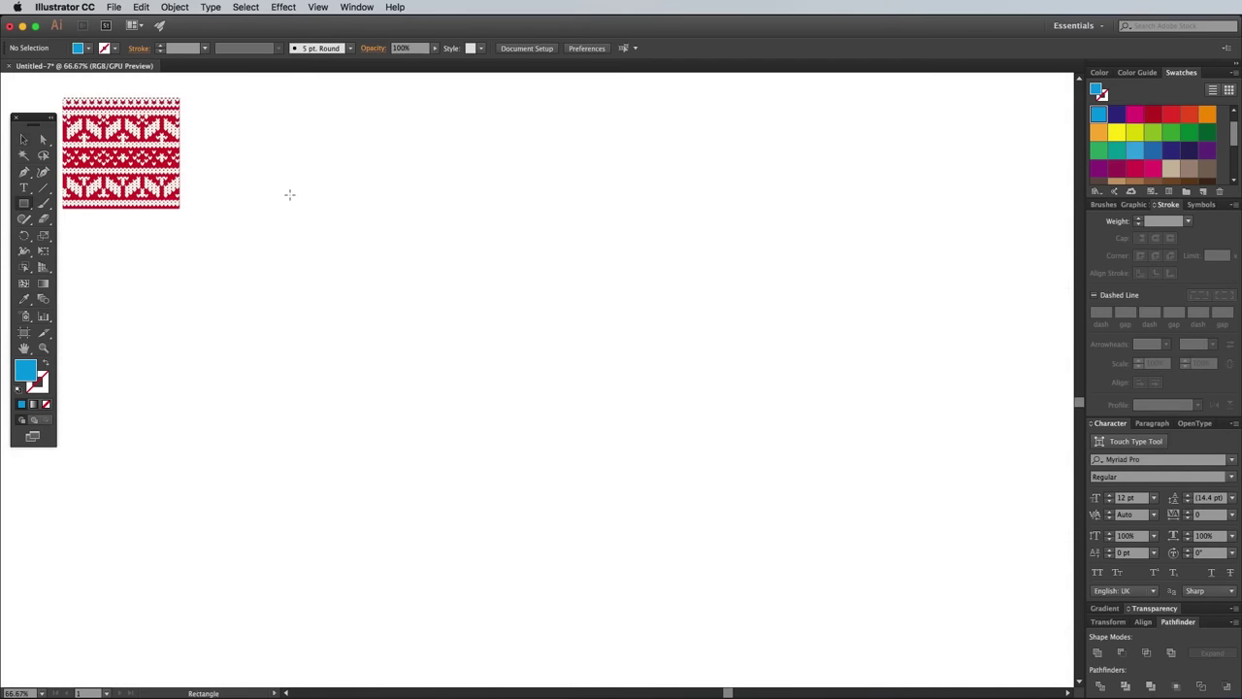
pyautogui.press('m')
pyautogui.moveTo(295, 131); pyautogui.dragTo(942, 614)
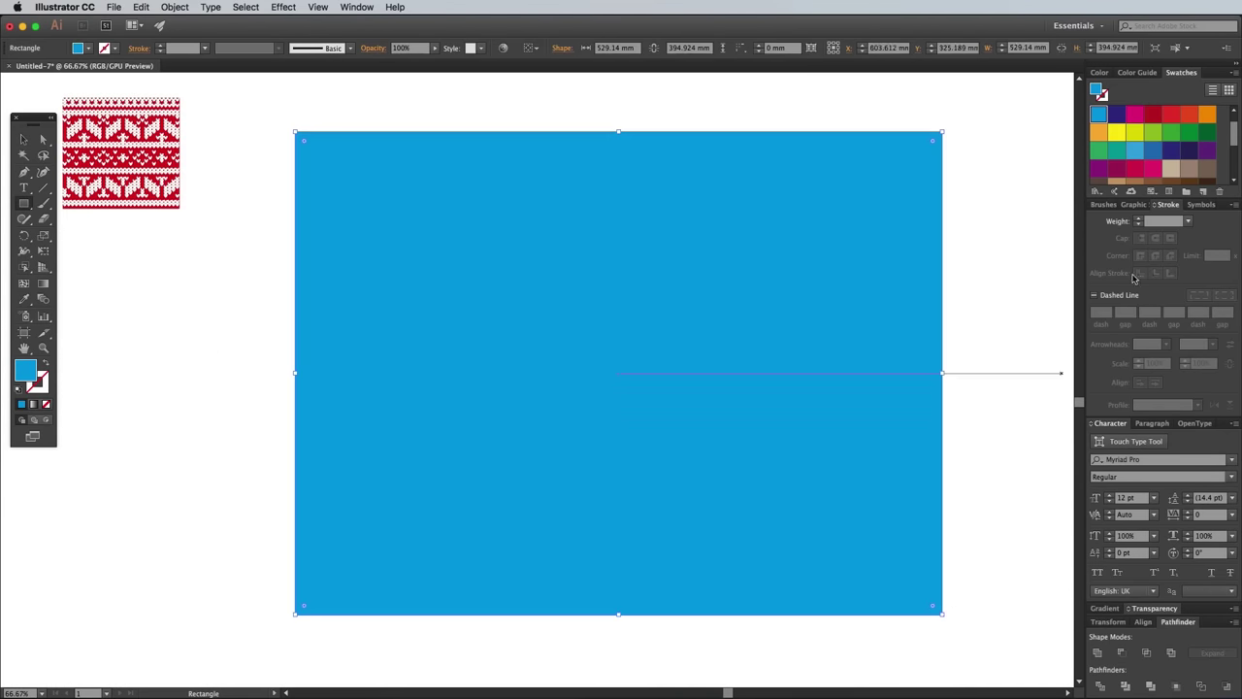
pyautogui.scroll(-5, 1226, 146)
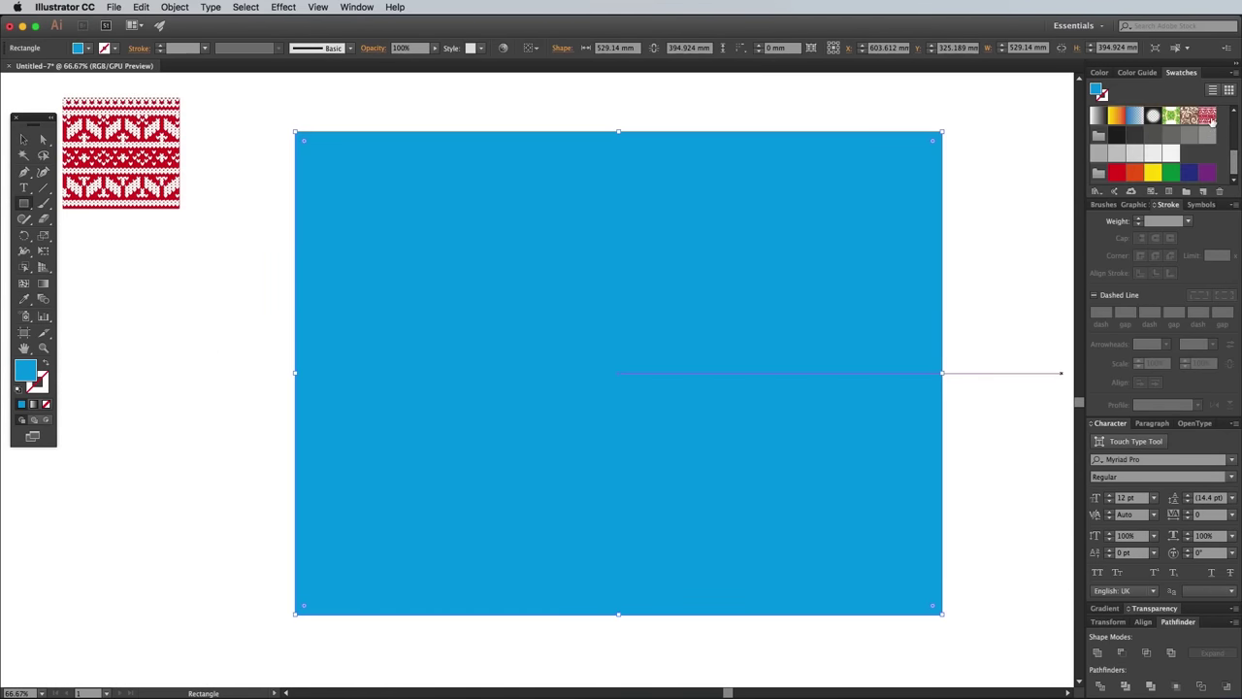
pyautogui.click(1207, 117)
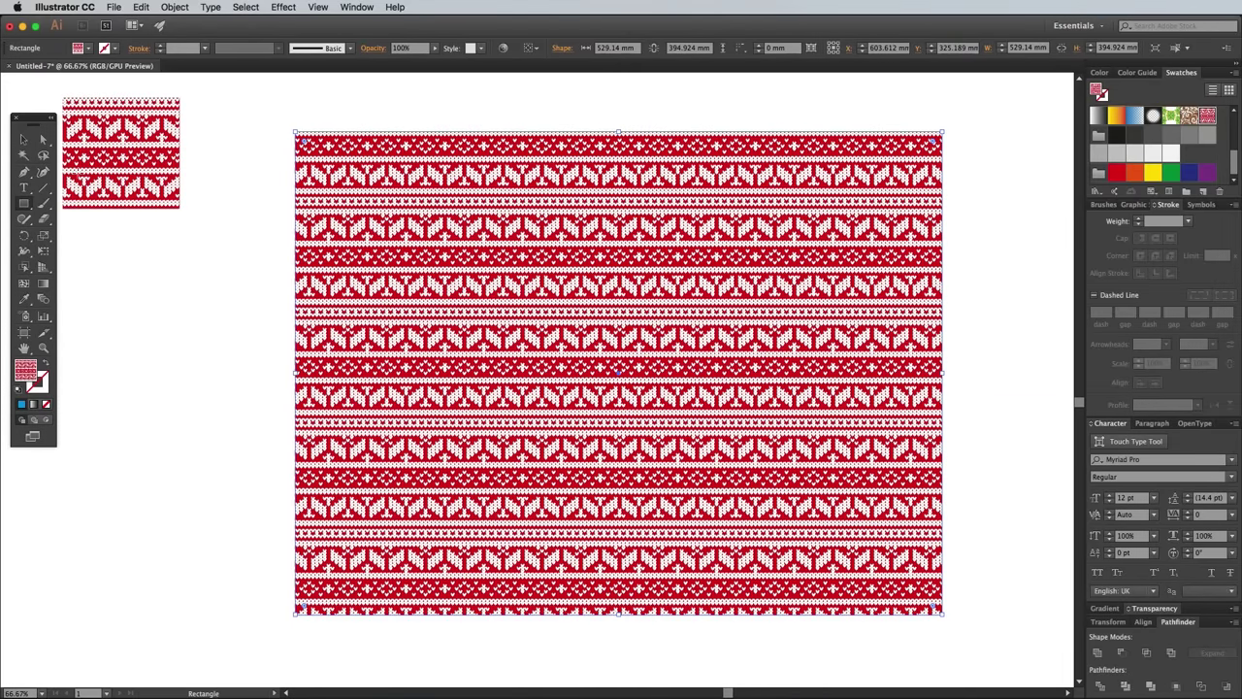
# - Deselect the rectangle and zoom in to inspect the seamless repeat
pyautogui.click(24, 138)
pyautogui.click(130, 285)
pyautogui.scroll(5, 194, 468)
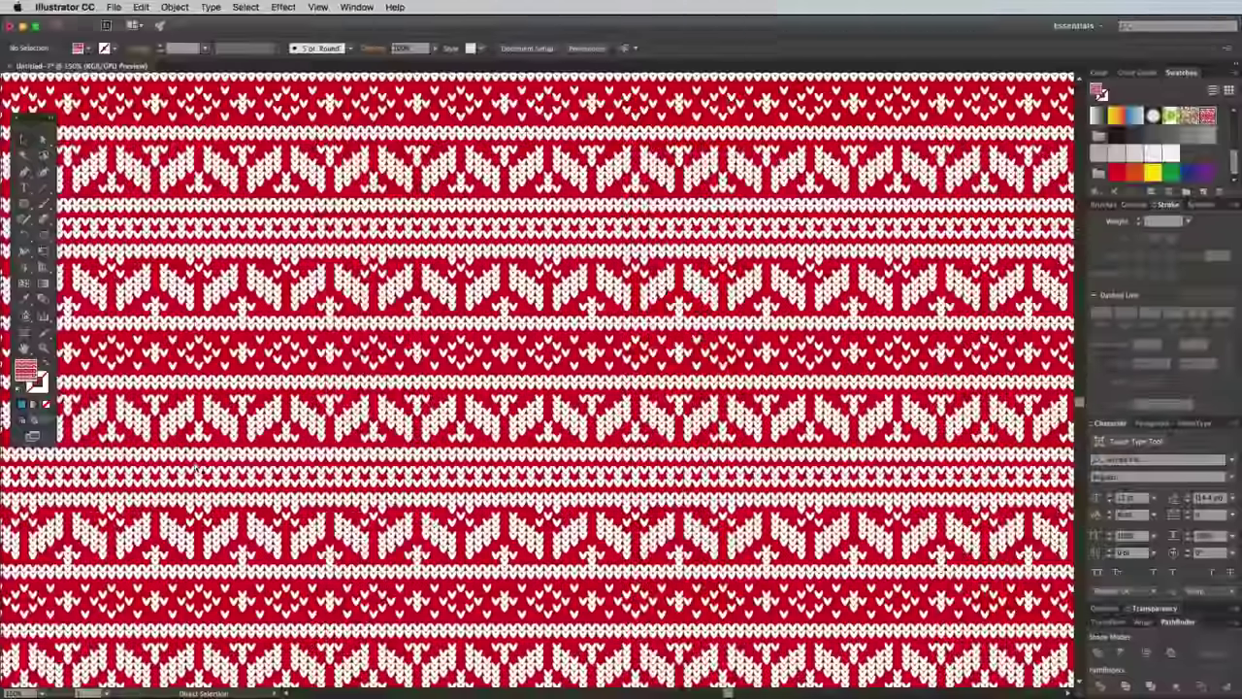